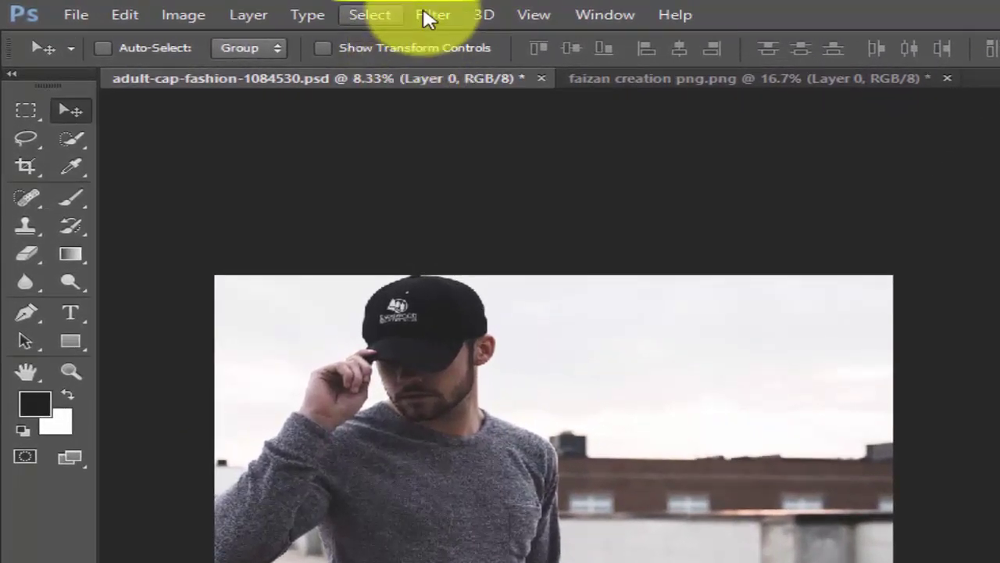
Step: Apply a Gaussian Blur with a 1.0 px radius to the photo
click(428, 16)
mouse_move(547, 231)
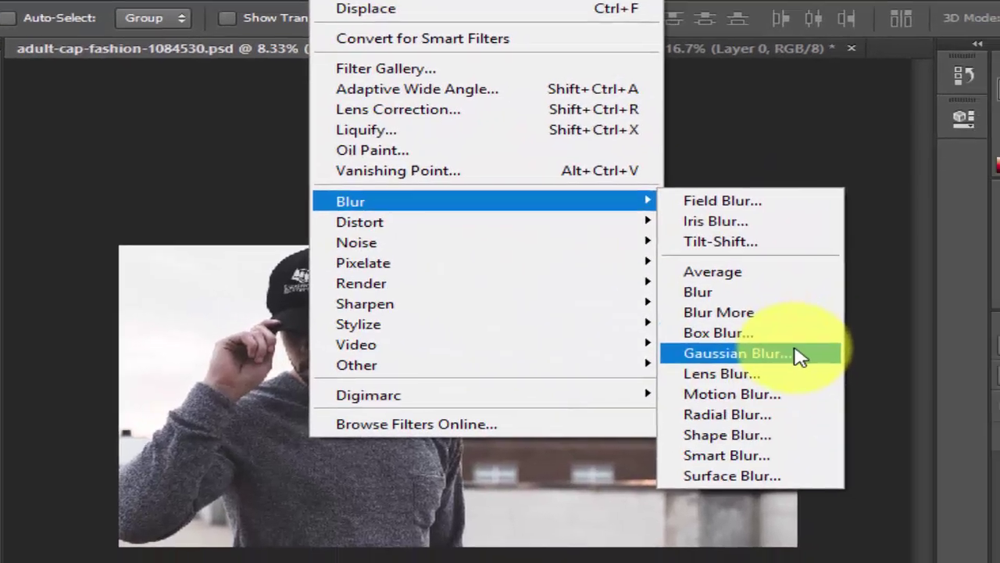
click(884, 383)
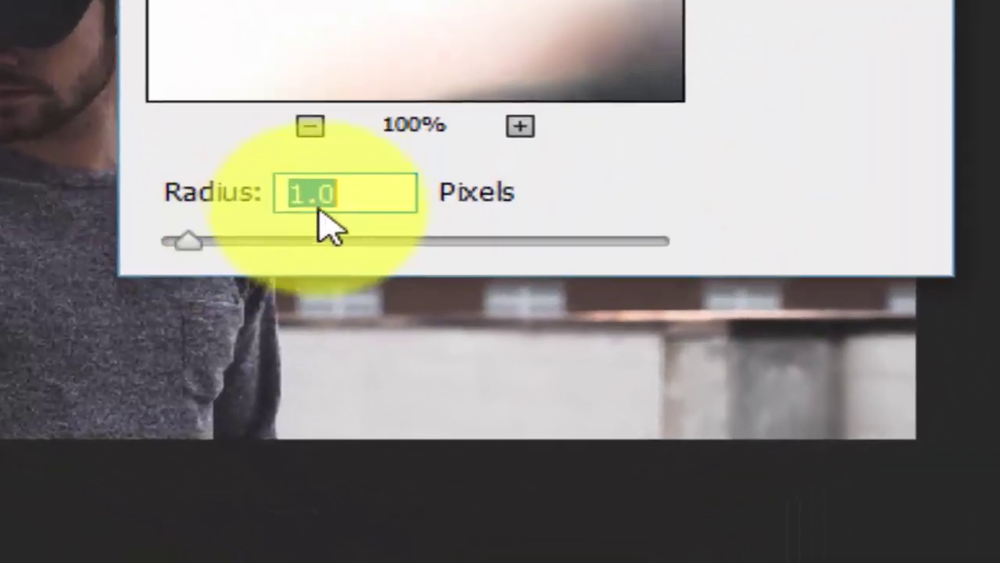
click(357, 295)
click(304, 102)
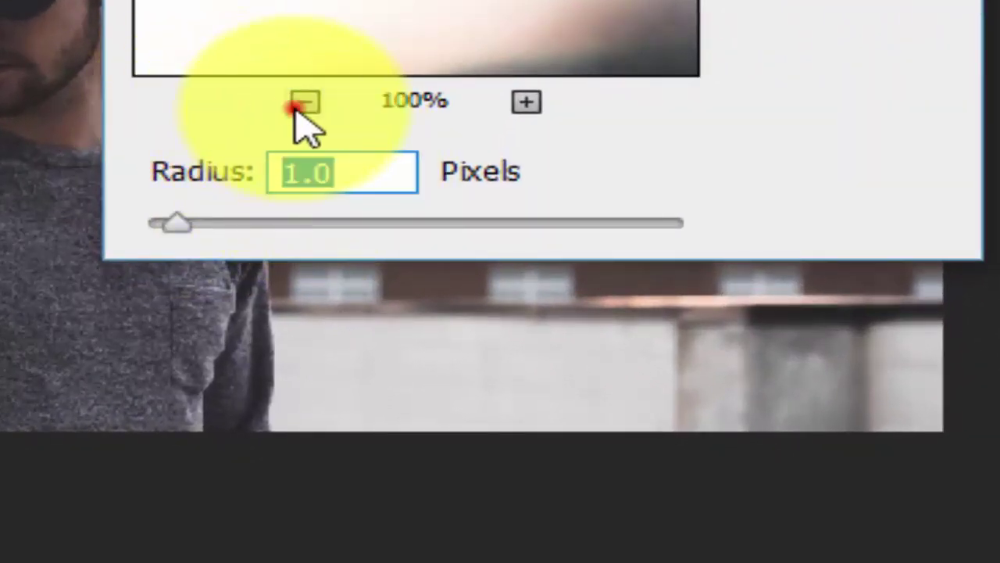
click(305, 102)
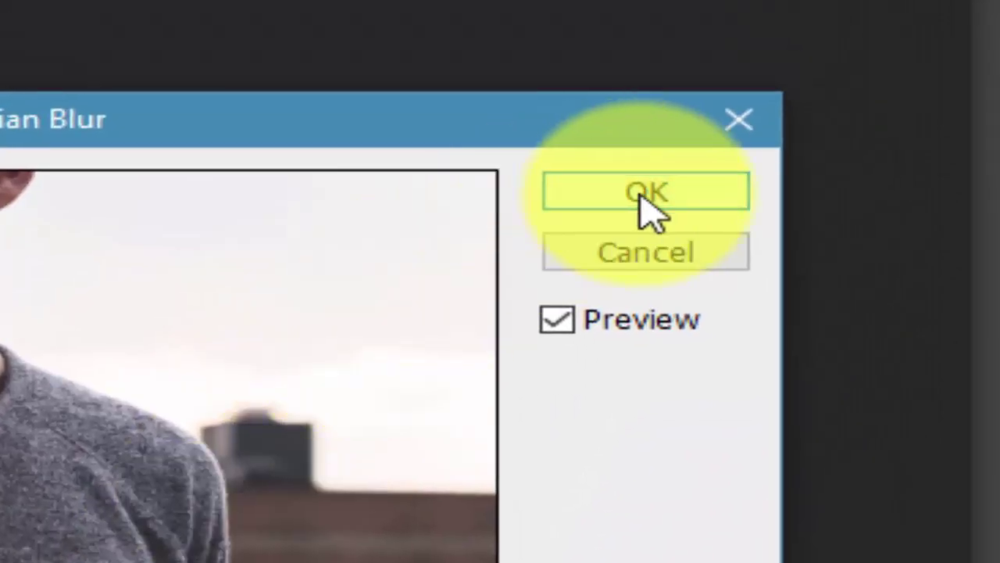
click(643, 194)
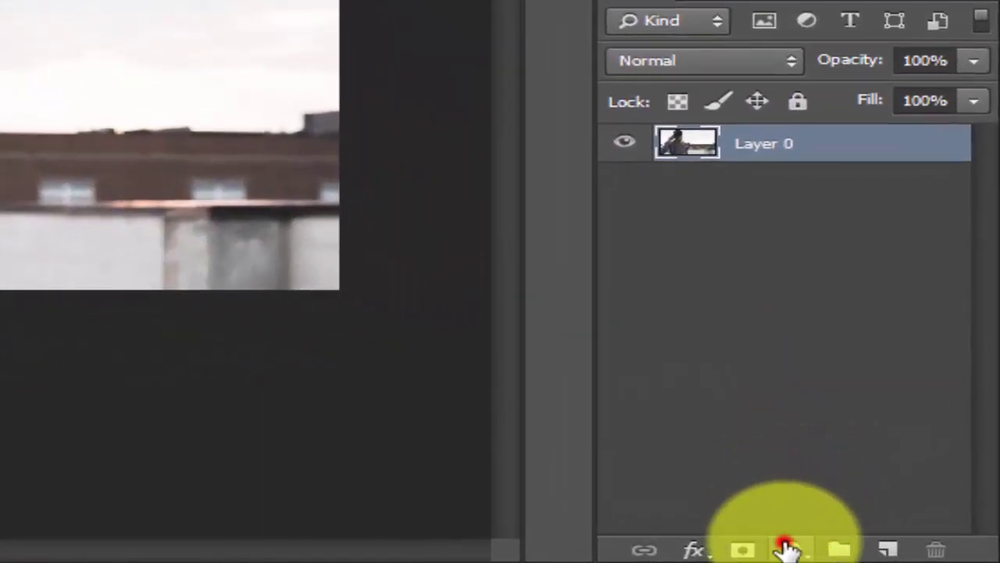
Step: Add a Hue/Saturation adjustment layer with Saturation at -100
click(800, 549)
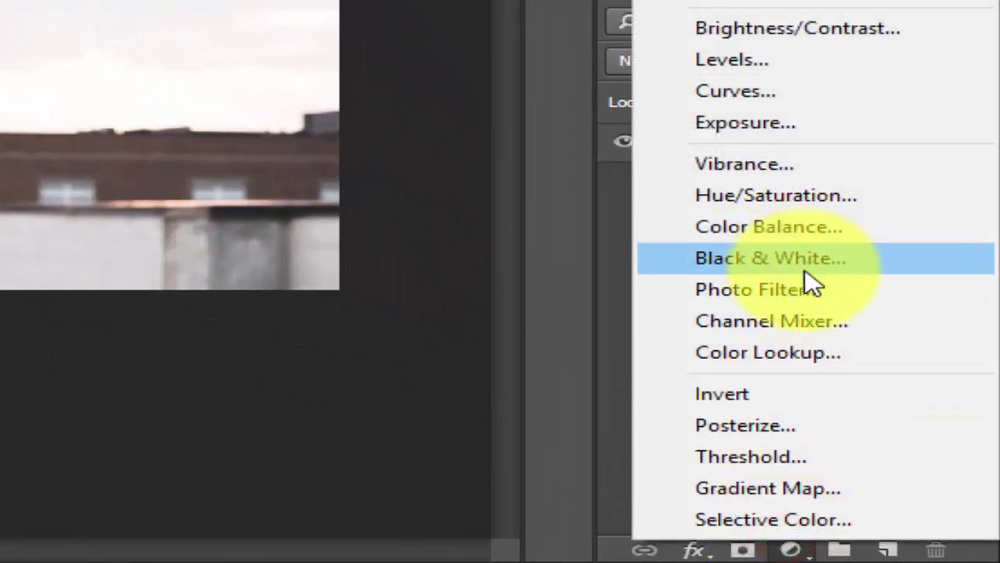
click(838, 234)
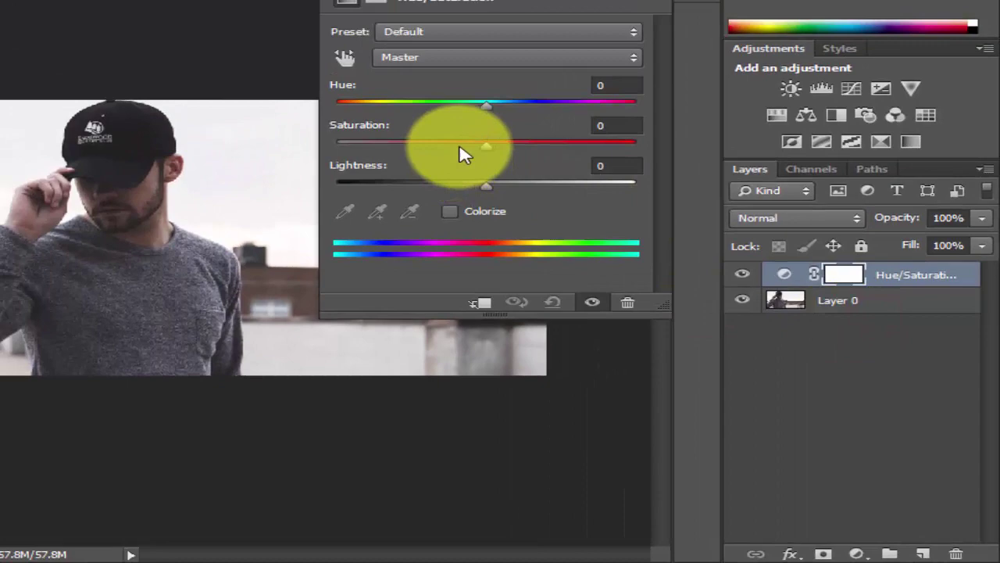
drag(460, 147, 290, 139)
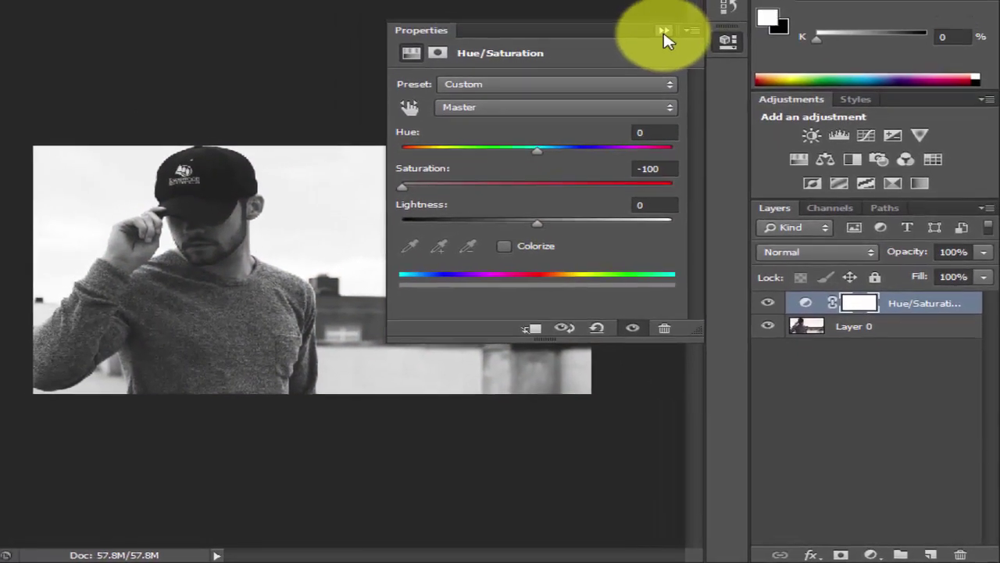
click(663, 35)
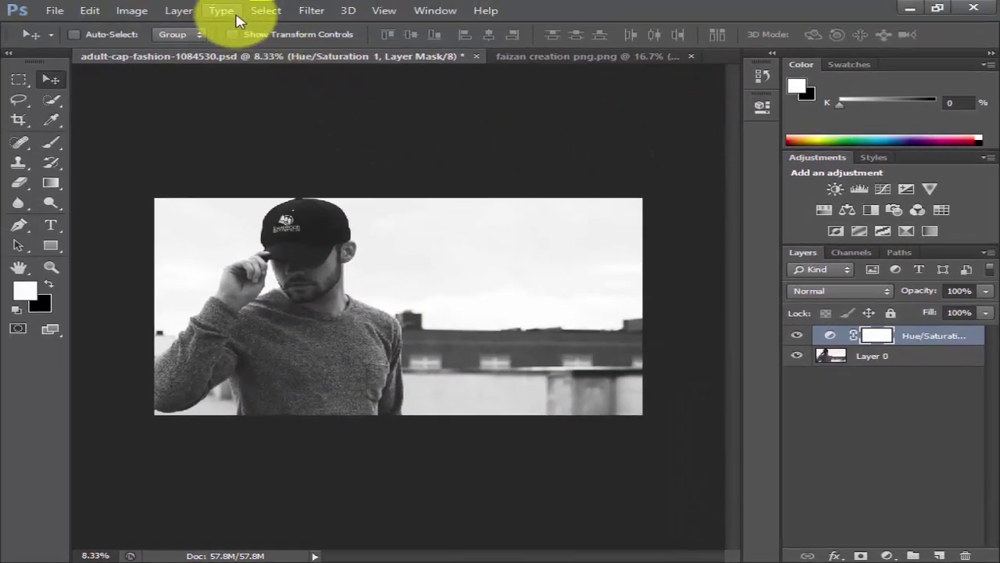
Step: Save the document as 123.psd in PSD format, accepting the Format Options
click(55, 10)
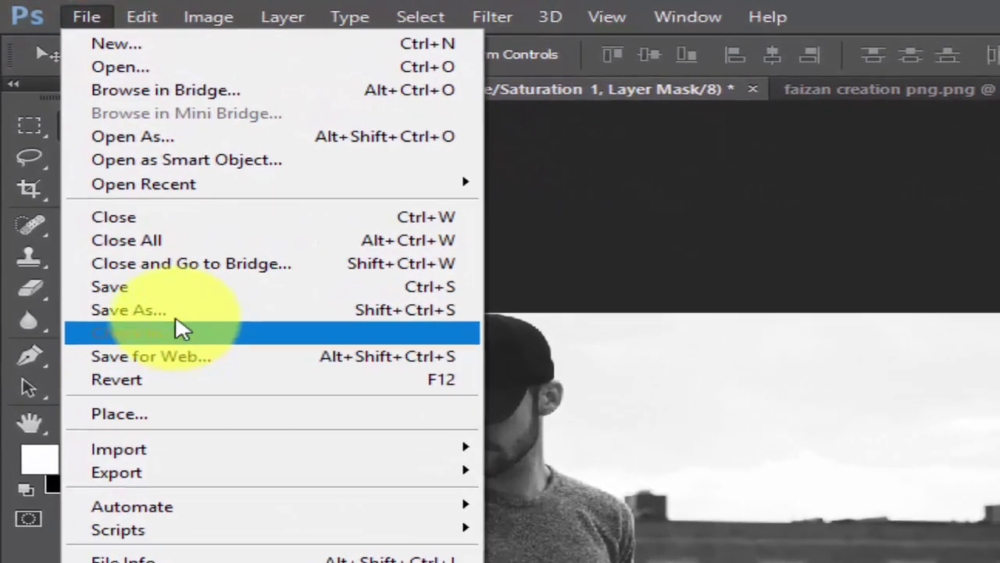
click(125, 252)
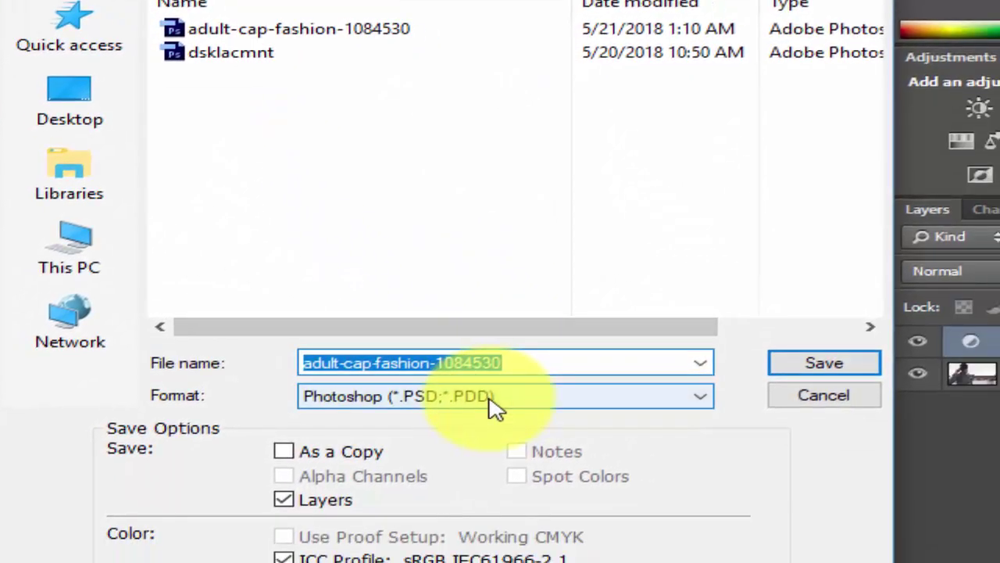
text(123)
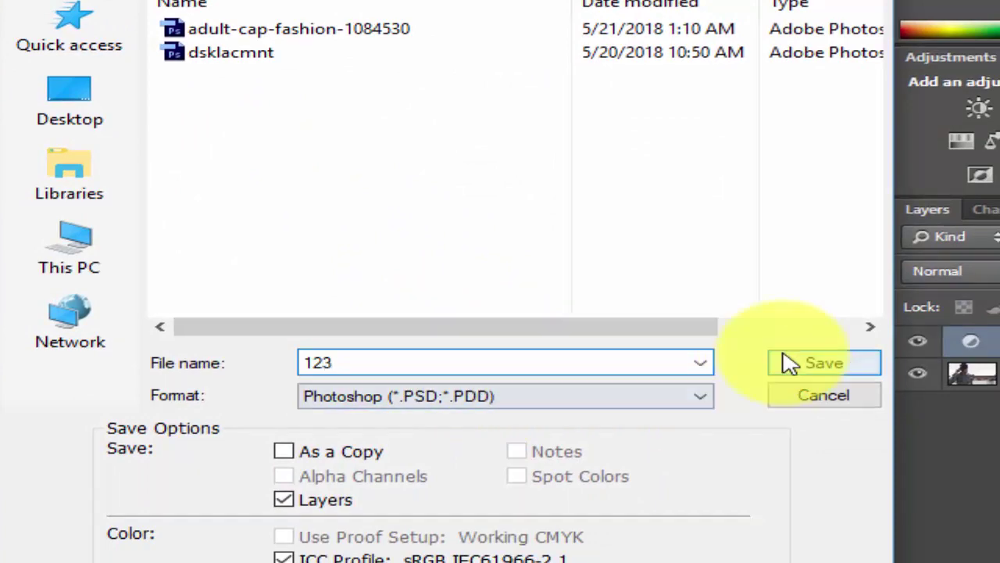
click(816, 361)
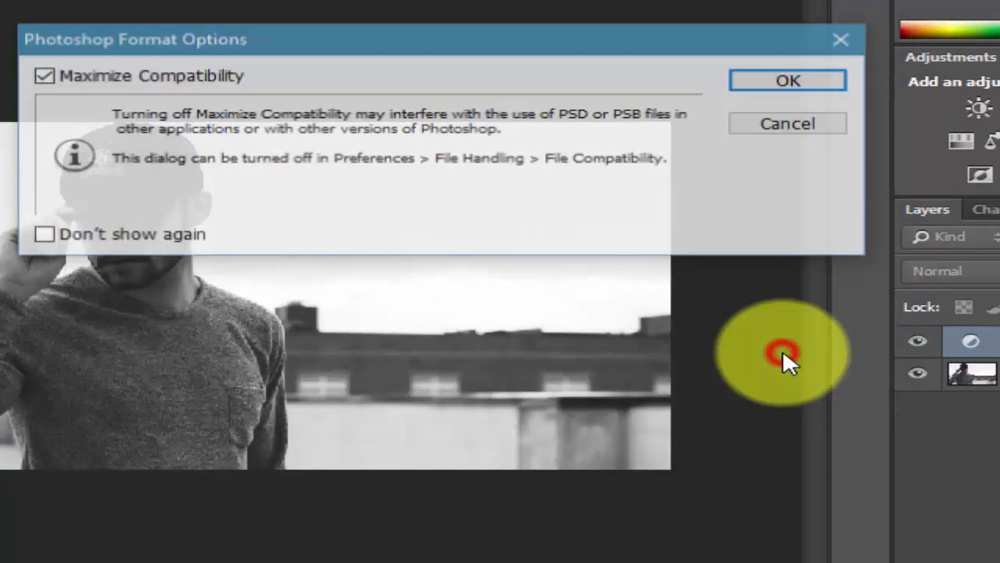
click(790, 80)
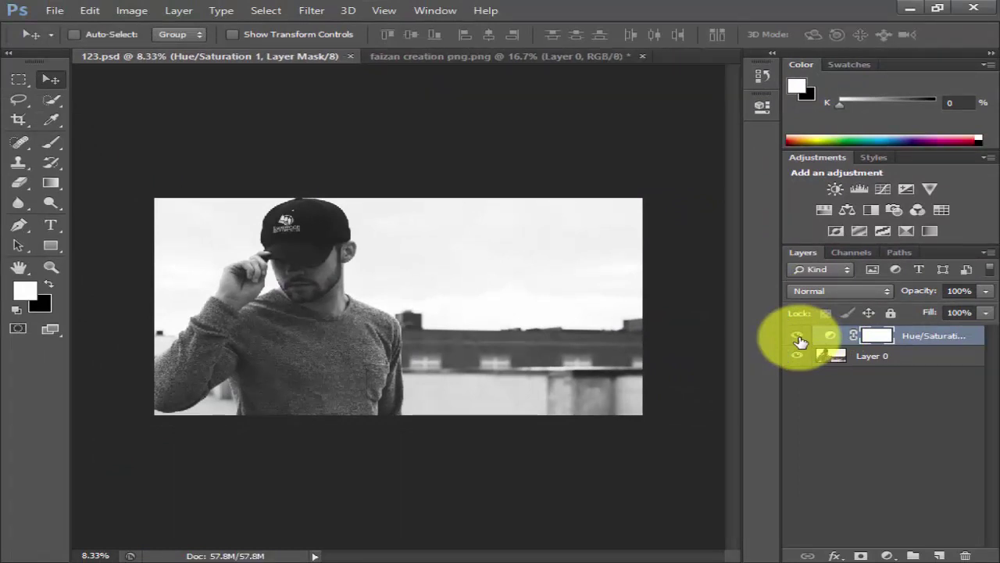
Step: Hide the Hue/Saturation layer, drag the Faizan Creation logo into 123.psd, and close the PNG unsaved
click(798, 337)
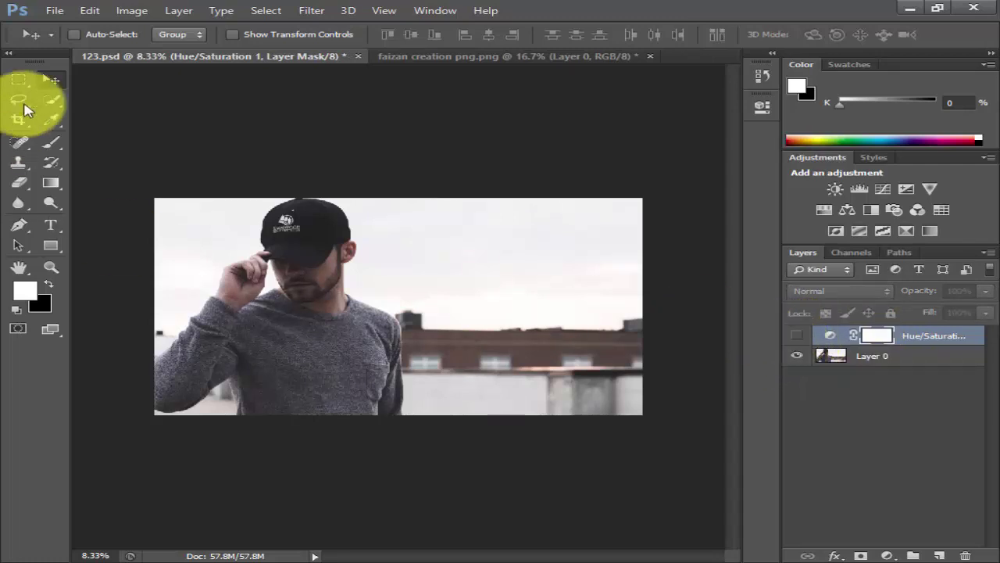
click(459, 60)
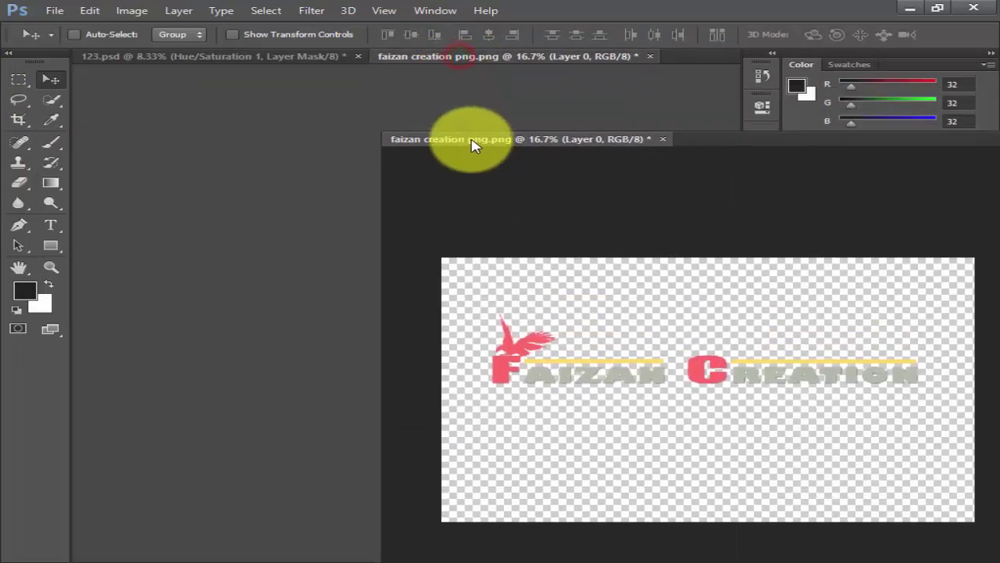
drag(460, 60, 465, 136)
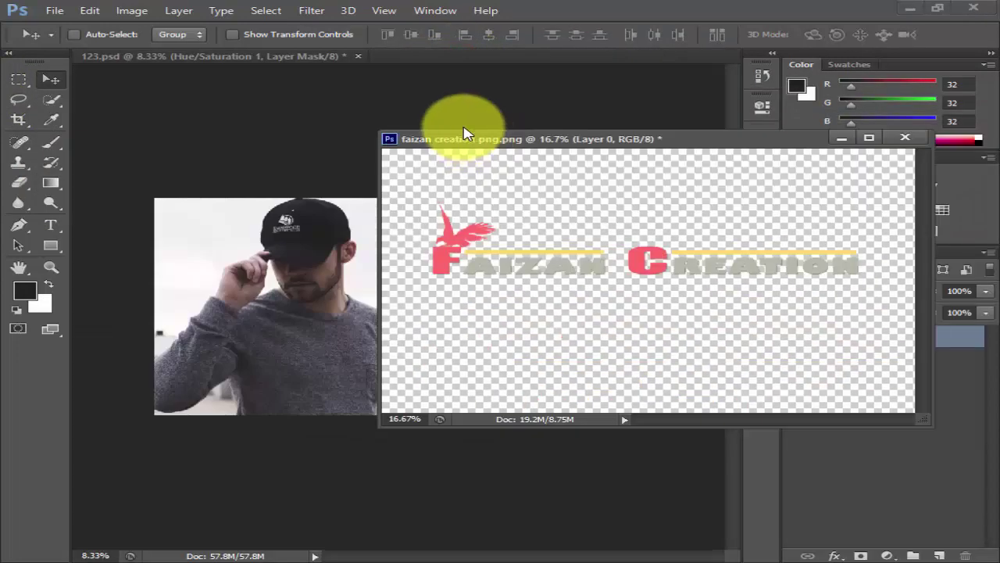
drag(493, 254, 324, 291)
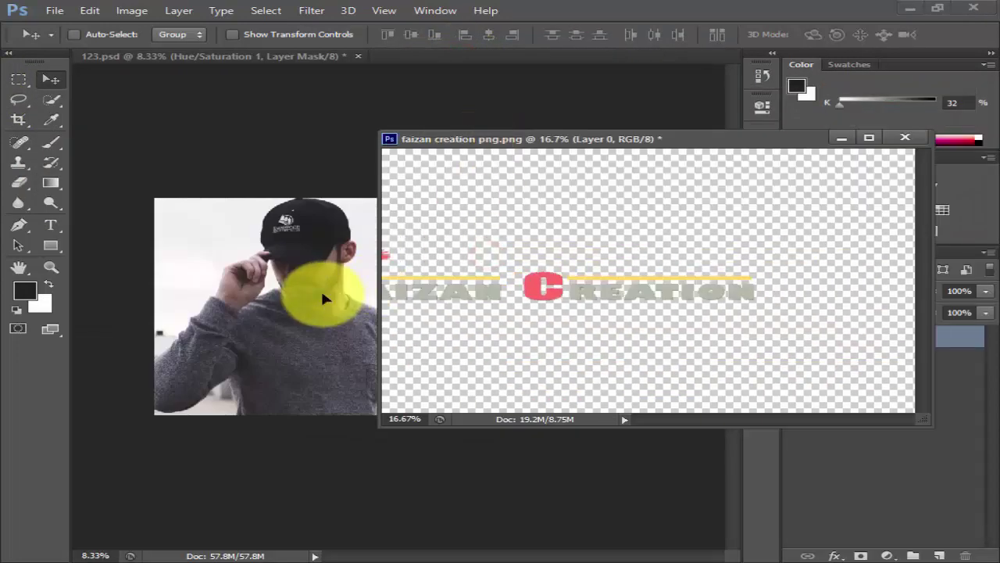
click(904, 138)
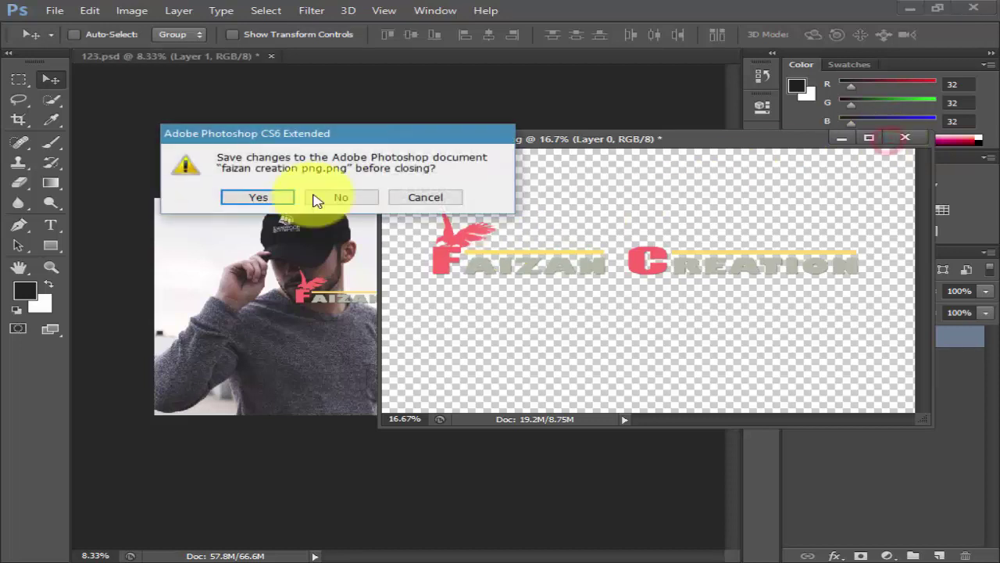
click(328, 199)
Step: Show transform controls, then stretch and scale down the logo from its handles
click(320, 34)
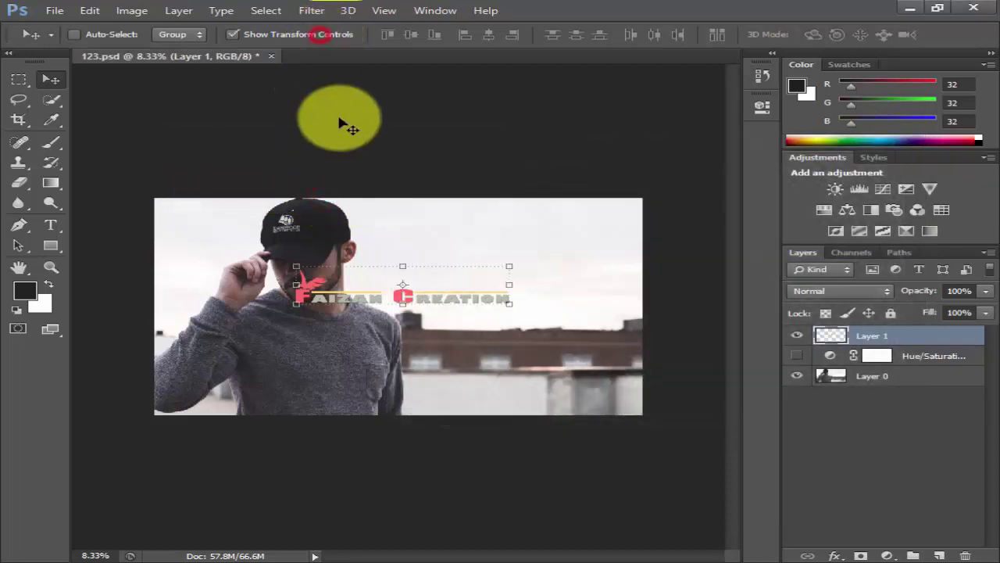
drag(402, 303, 404, 330)
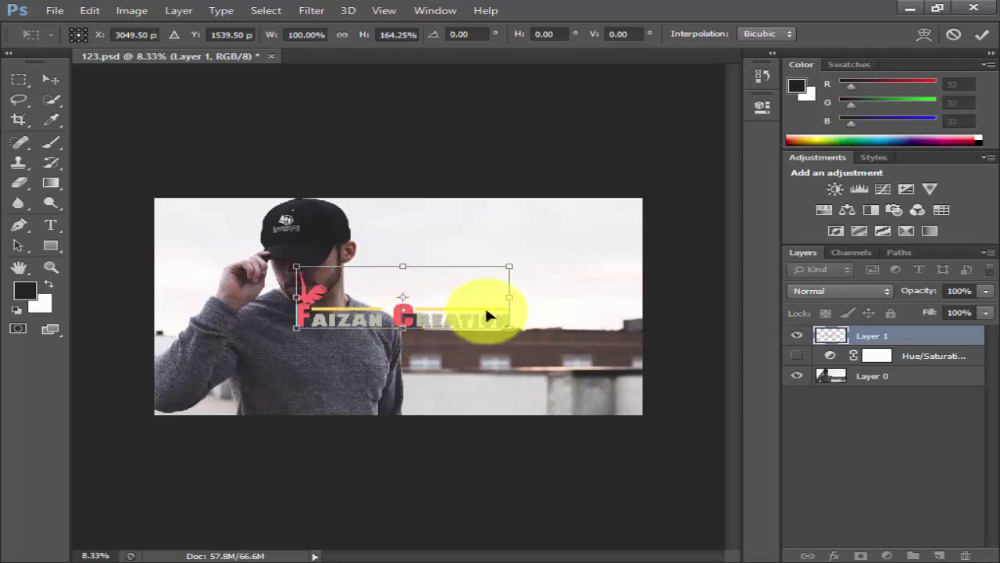
double_click(485, 311)
mouse_move(509, 328)
mouse_down()
mouse_move(433, 298)
mouse_move(359, 344)
mouse_up()
key(Return)
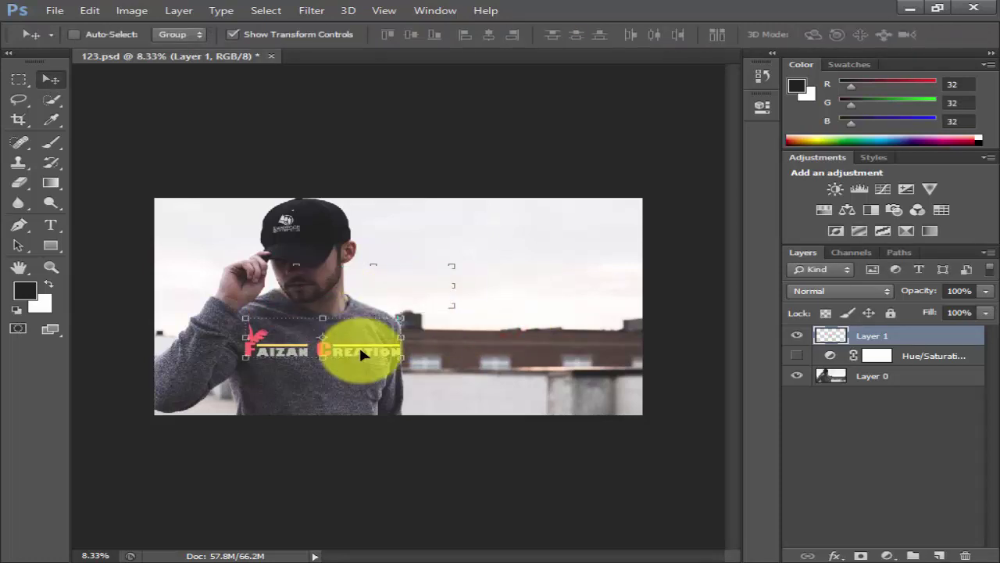
Step: Shrink the logo to about 81% and move it onto the sweater chest
scroll(359, 345, up, 1)
scroll(362, 347, up, 1)
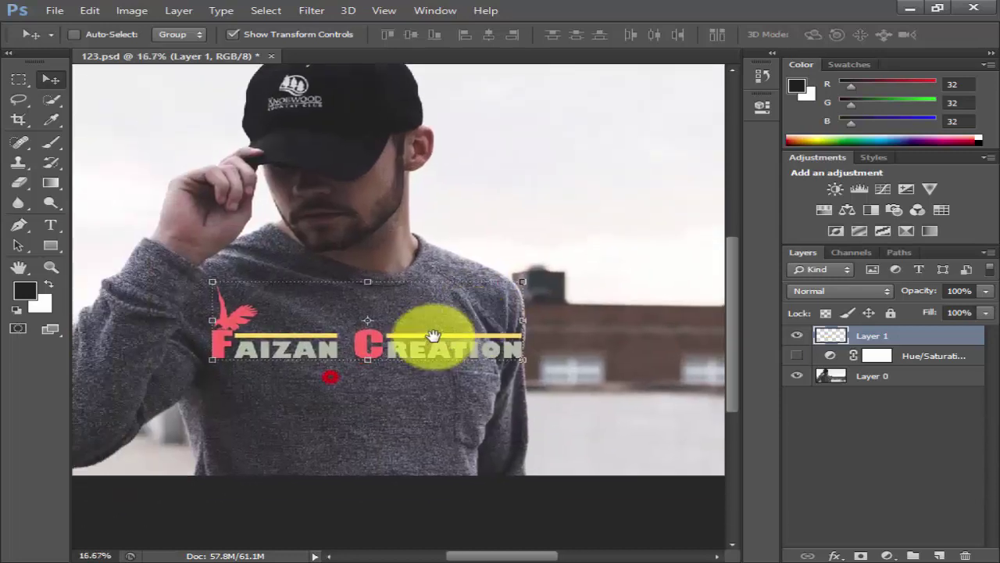
drag(522, 360, 467, 344)
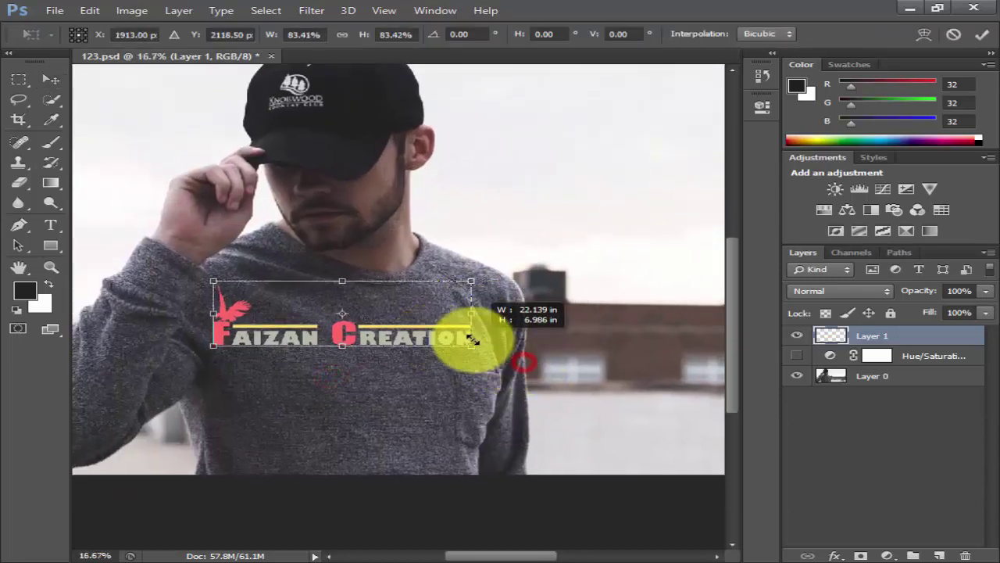
mouse_move(399, 330)
mouse_down()
mouse_move(418, 338)
mouse_move(417, 353)
mouse_move(418, 345)
mouse_up()
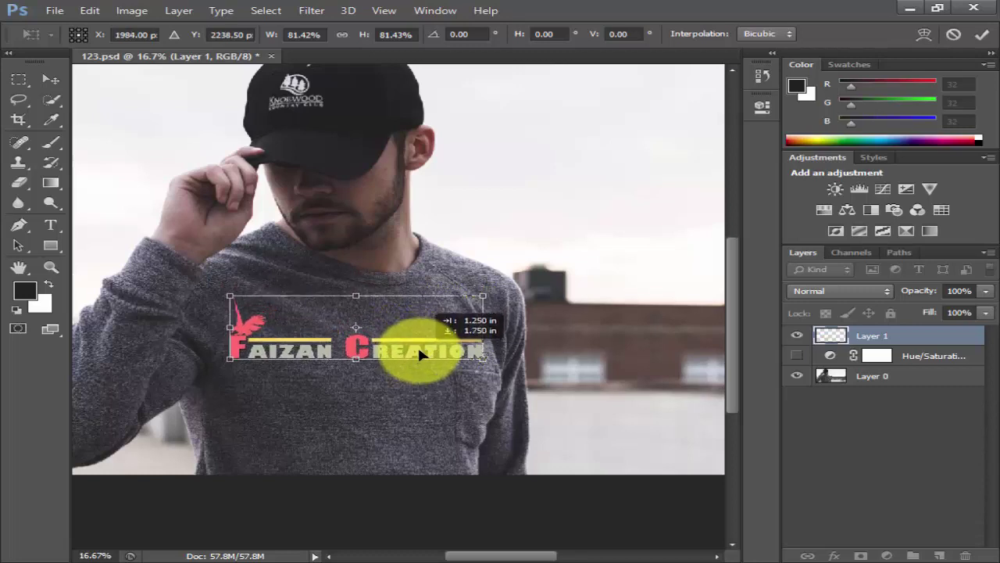
key(Return)
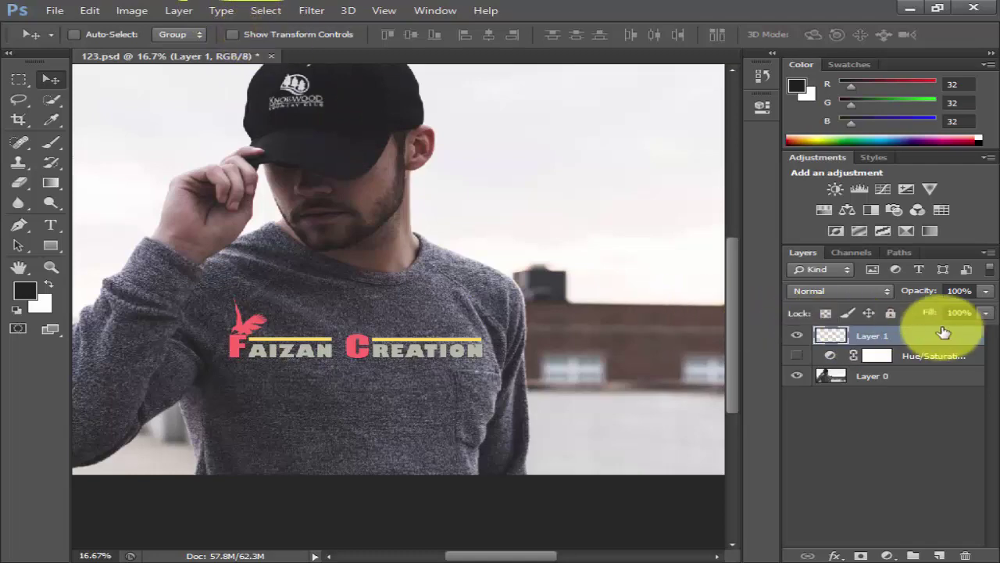
Step: Convert the logo layer to a smart object
click(966, 338)
right_click(960, 393)
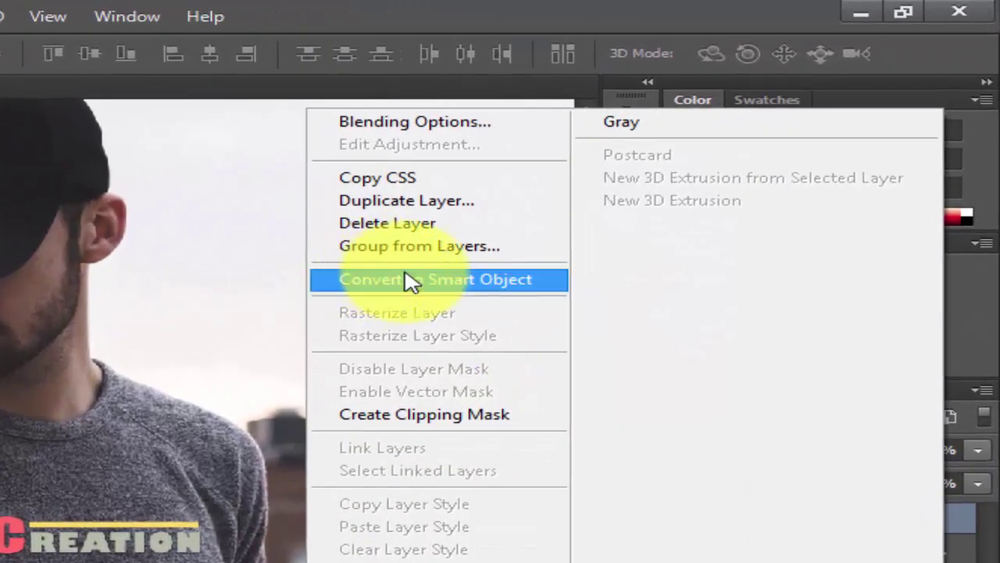
click(468, 289)
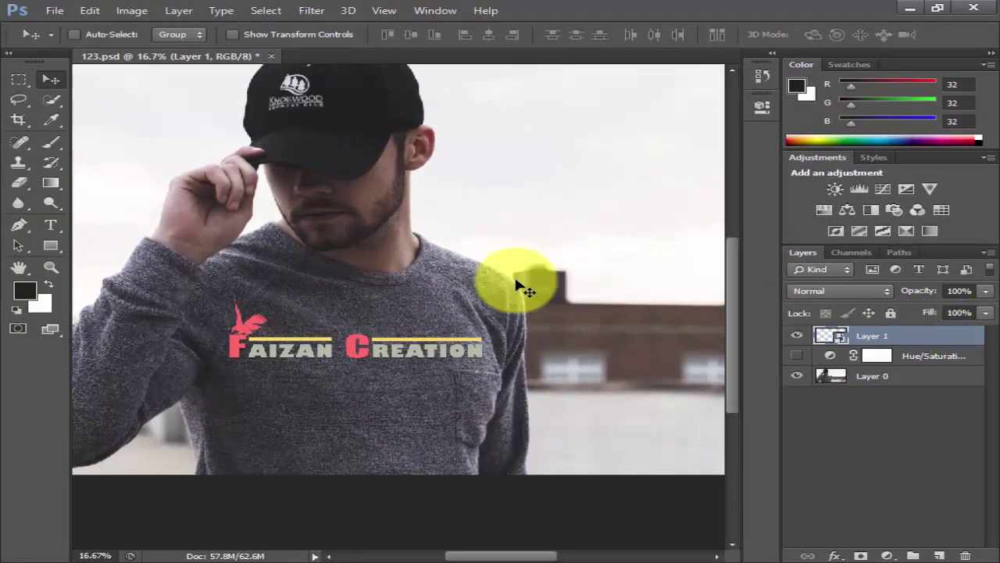
Step: Stretch the logo to about 115% height and tilt it roughly 1° counterclockwise
click(257, 34)
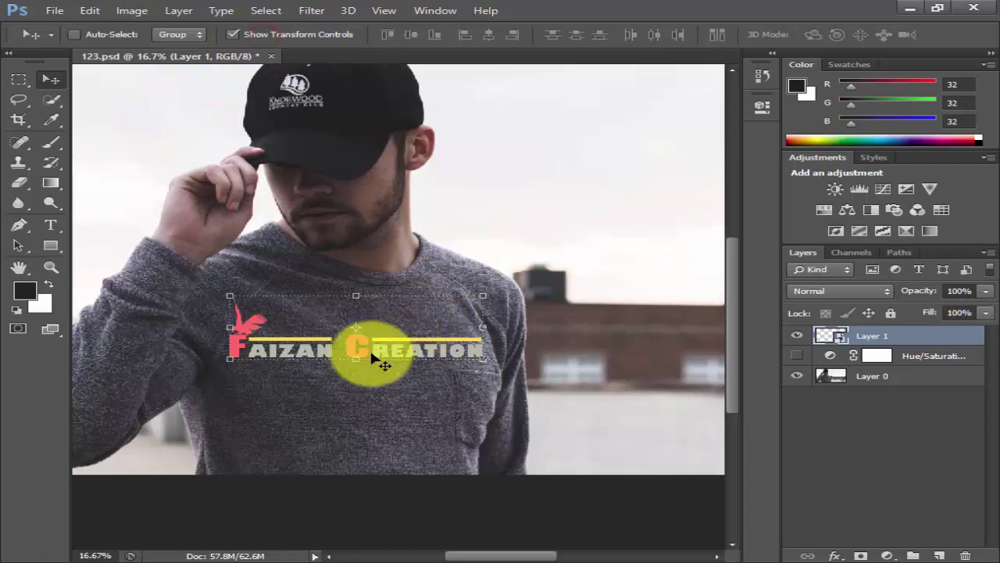
drag(355, 358, 355, 363)
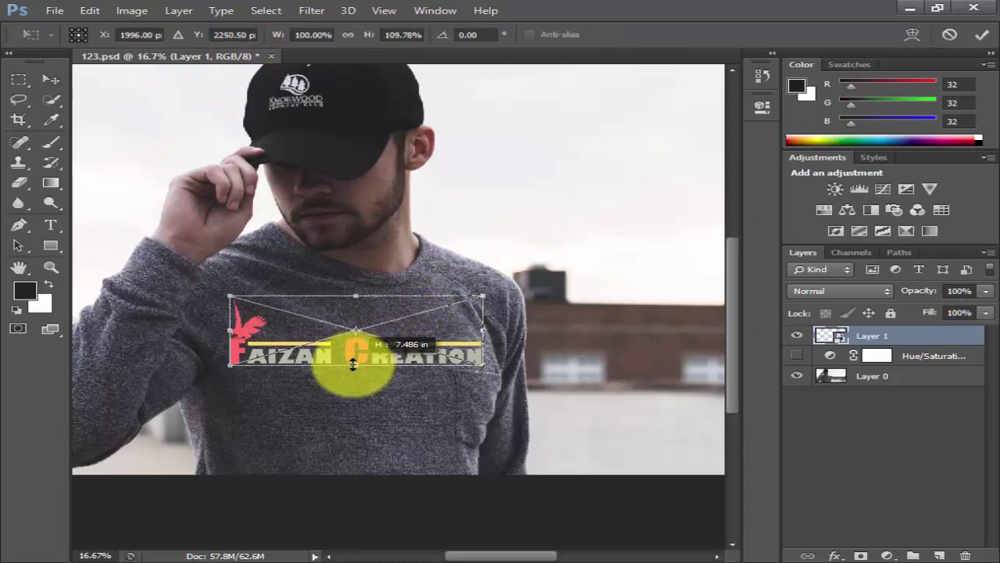
drag(357, 296, 356, 295)
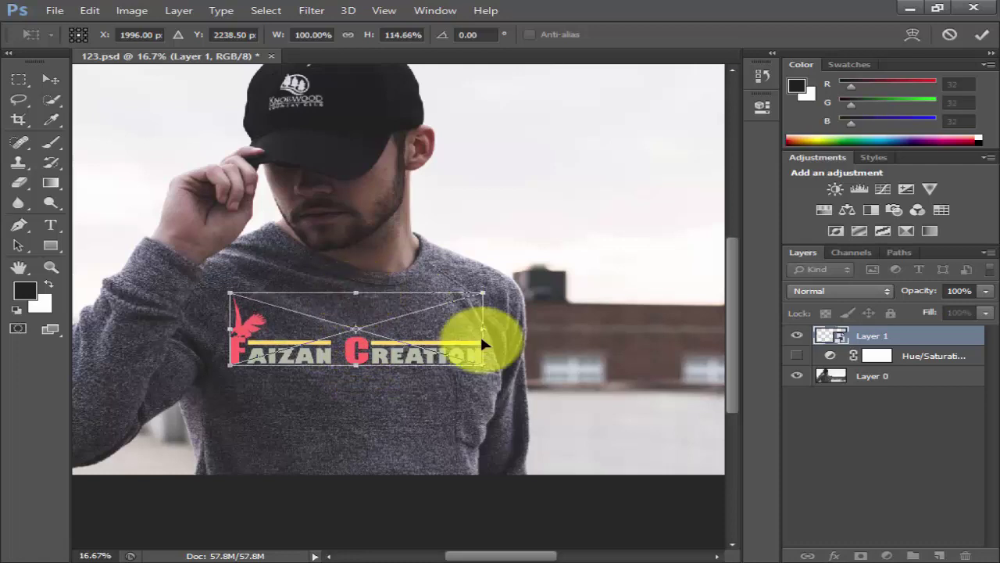
drag(505, 350, 505, 349)
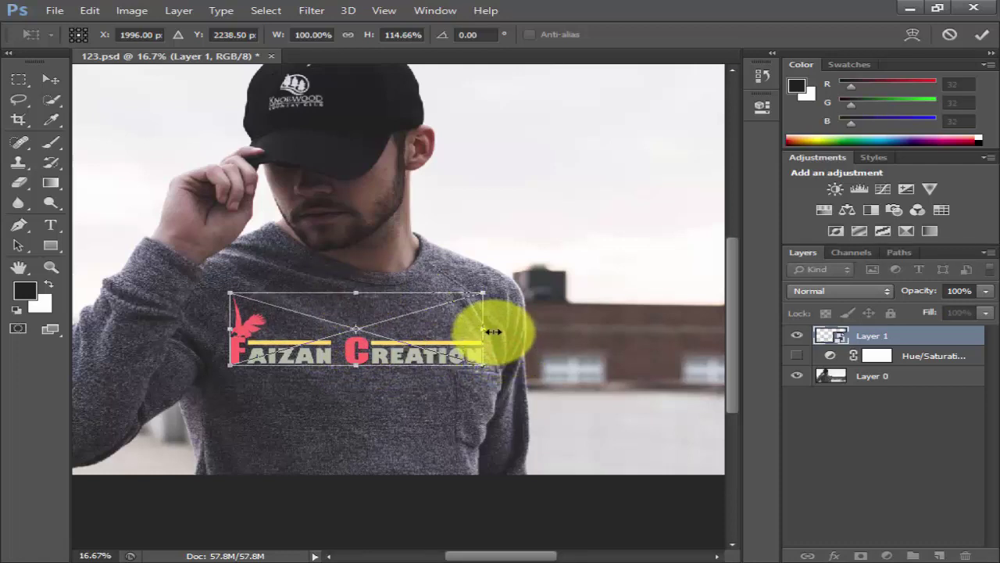
drag(501, 331, 500, 331)
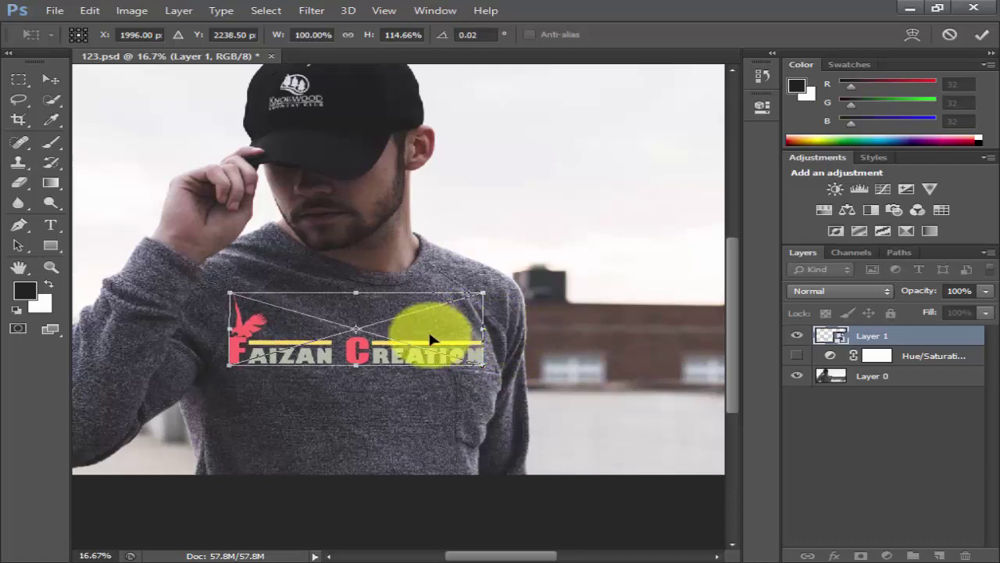
drag(211, 331, 210, 338)
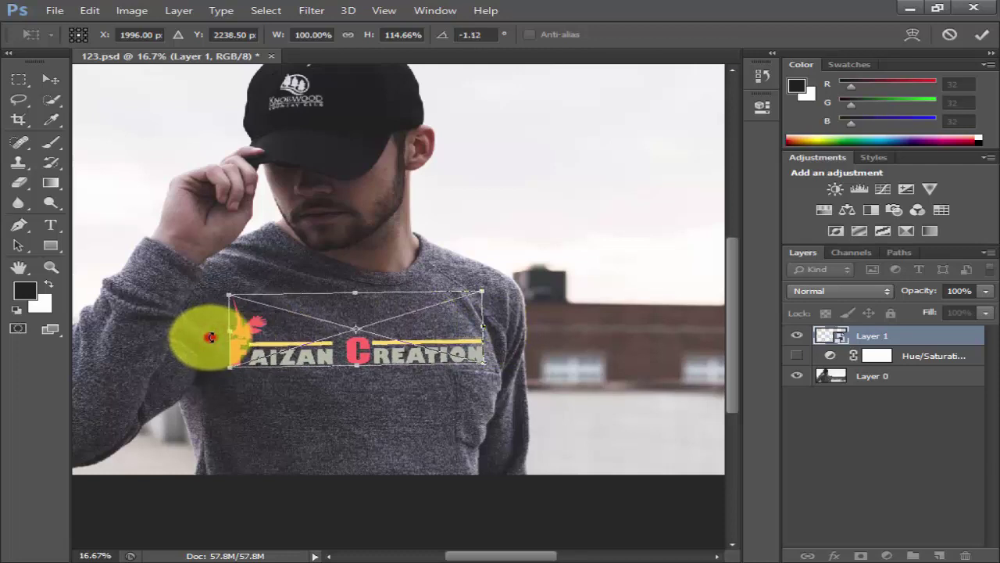
double_click(371, 329)
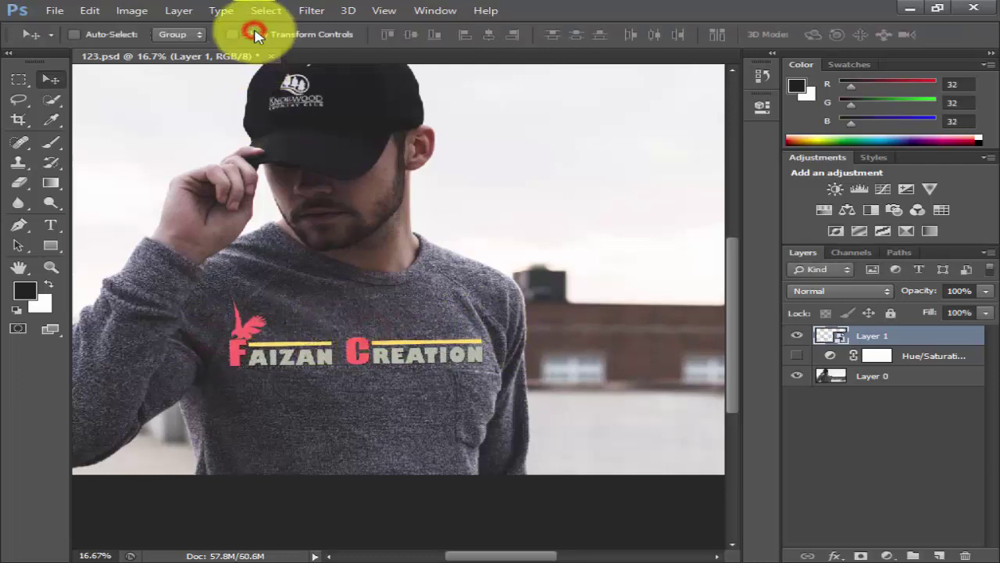
Step: Apply a Displace filter at scale 10/10 using 123.psd as the displacement map
click(255, 35)
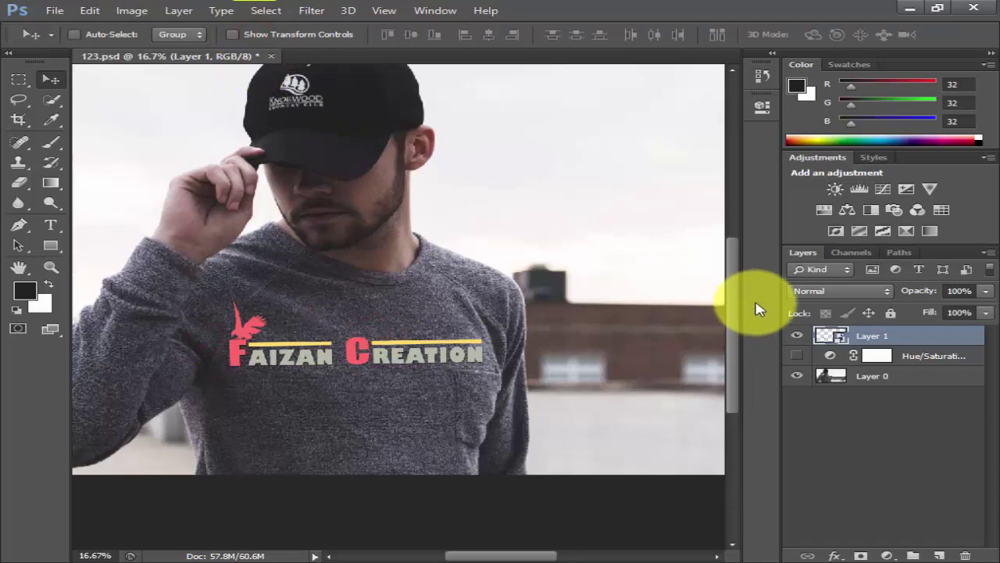
click(311, 10)
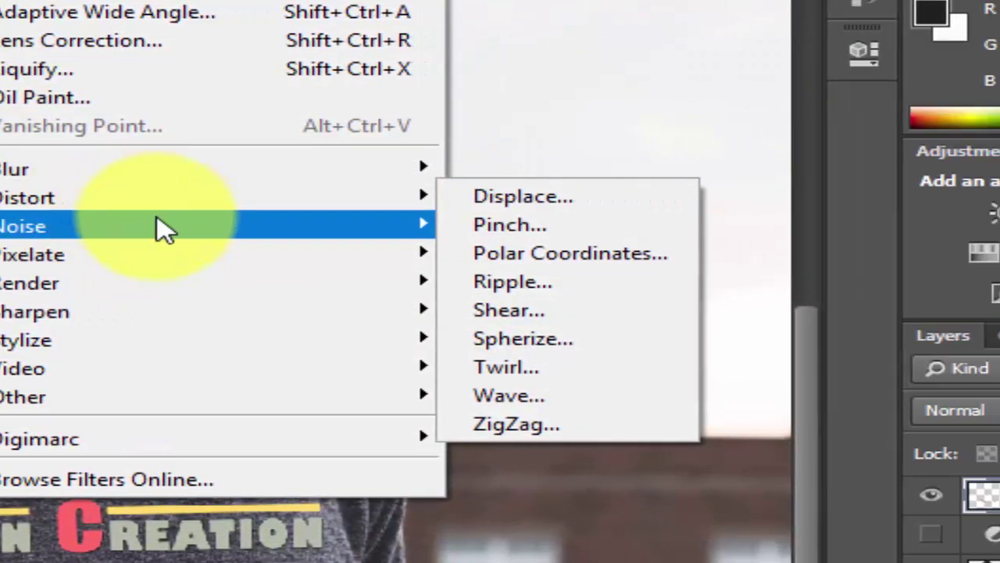
mouse_move(188, 196)
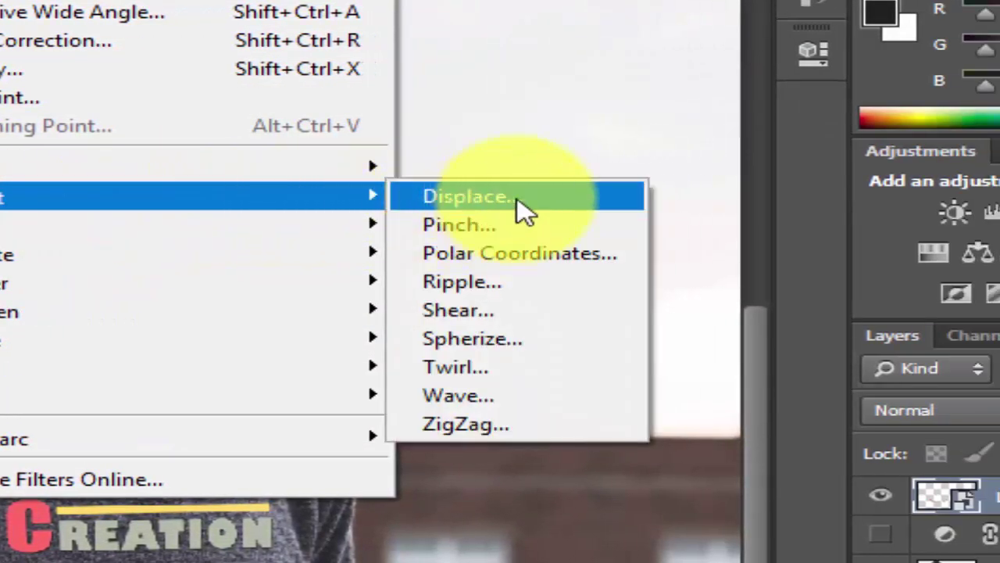
click(519, 203)
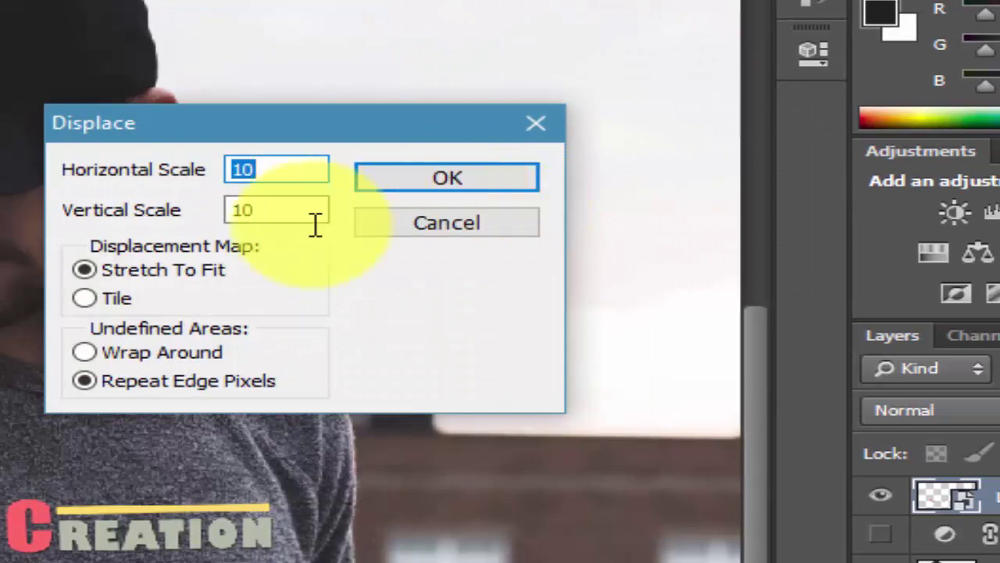
click(484, 176)
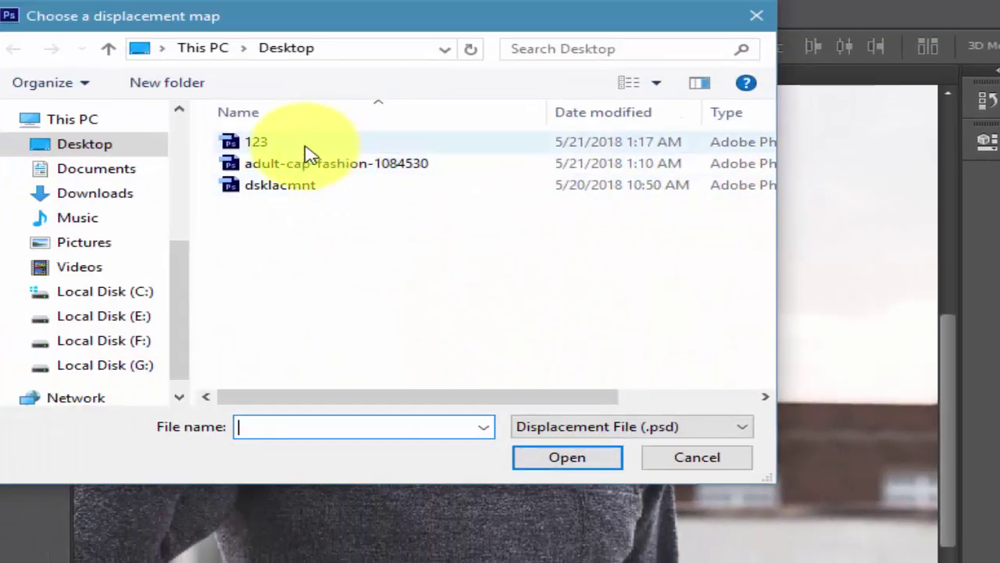
double_click(303, 143)
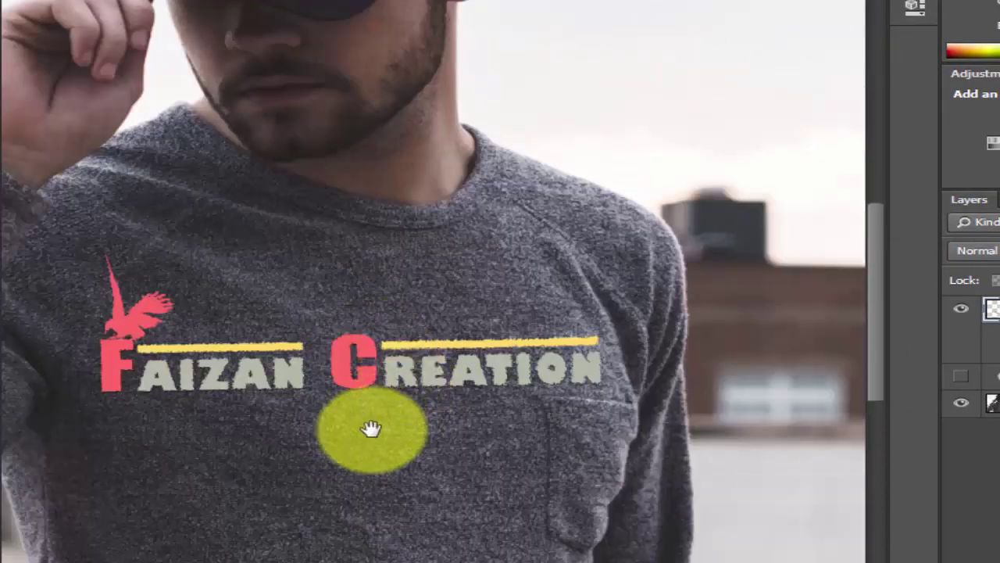
click(390, 382)
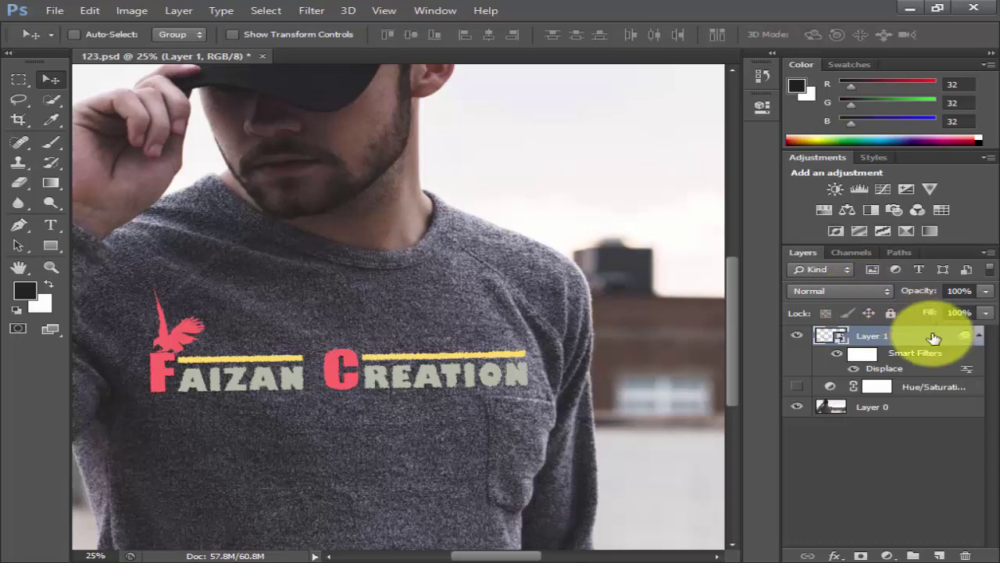
Step: Add a white Color Overlay in Linear Burn mode at 100% to Layer 1
double_click(932, 335)
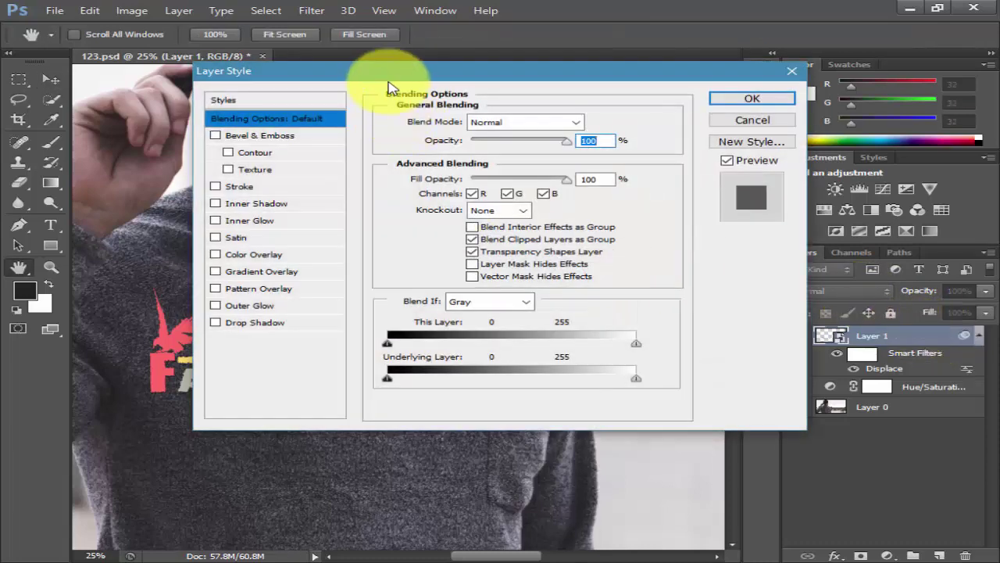
drag(388, 86, 568, 115)
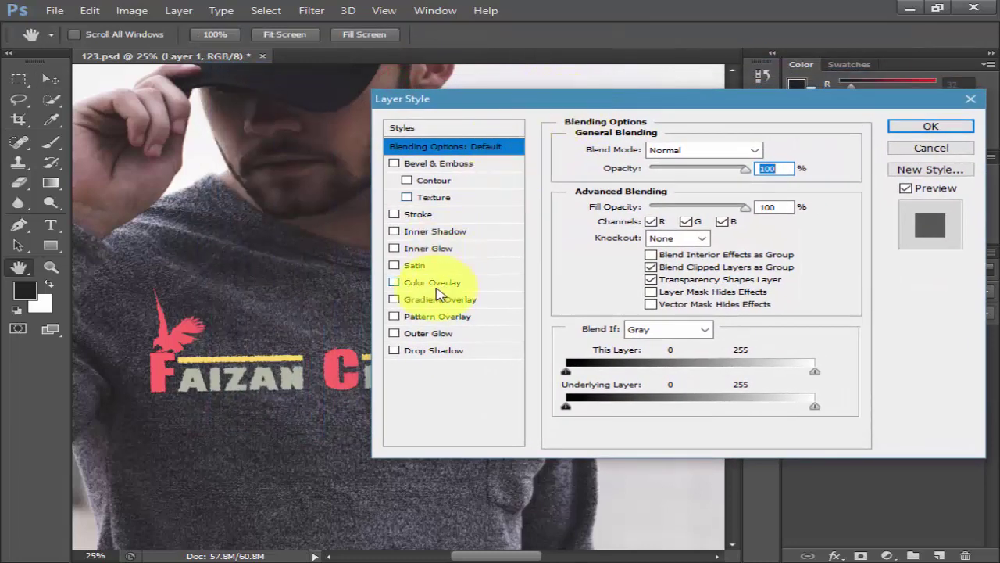
click(394, 282)
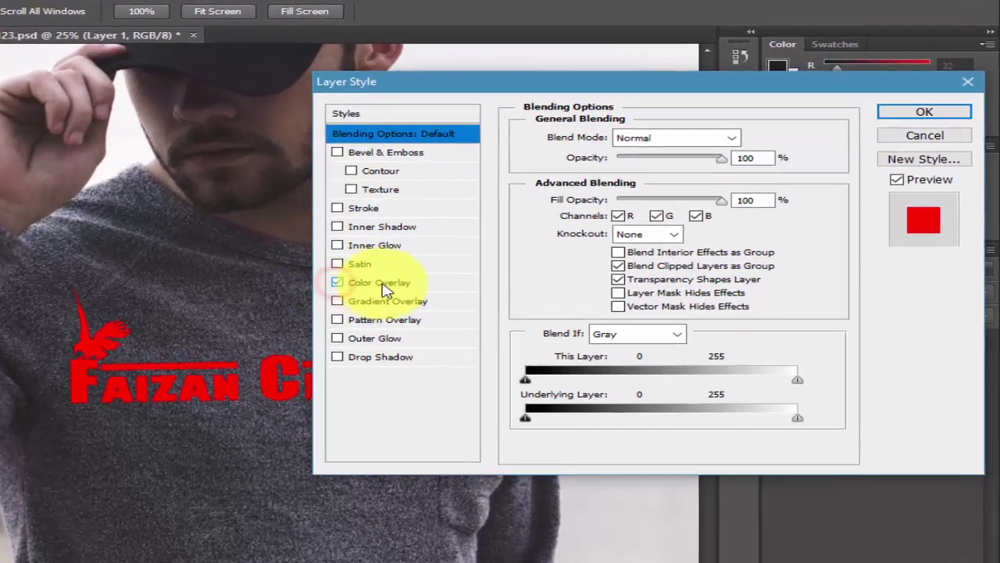
click(429, 282)
click(750, 138)
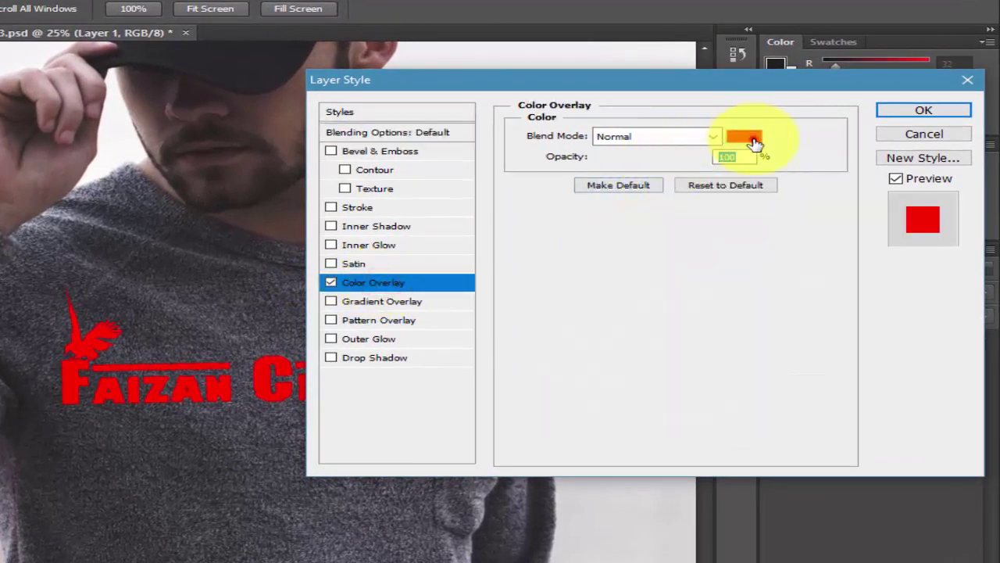
mouse_move(219, 137)
mouse_down()
mouse_move(189, 153)
mouse_move(161, 139)
mouse_move(161, 107)
mouse_up()
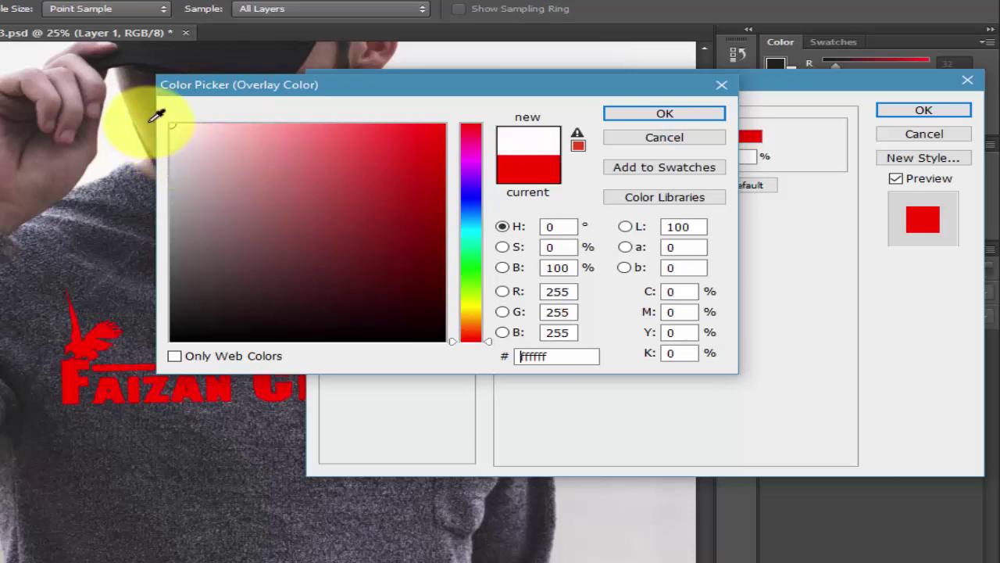
click(639, 117)
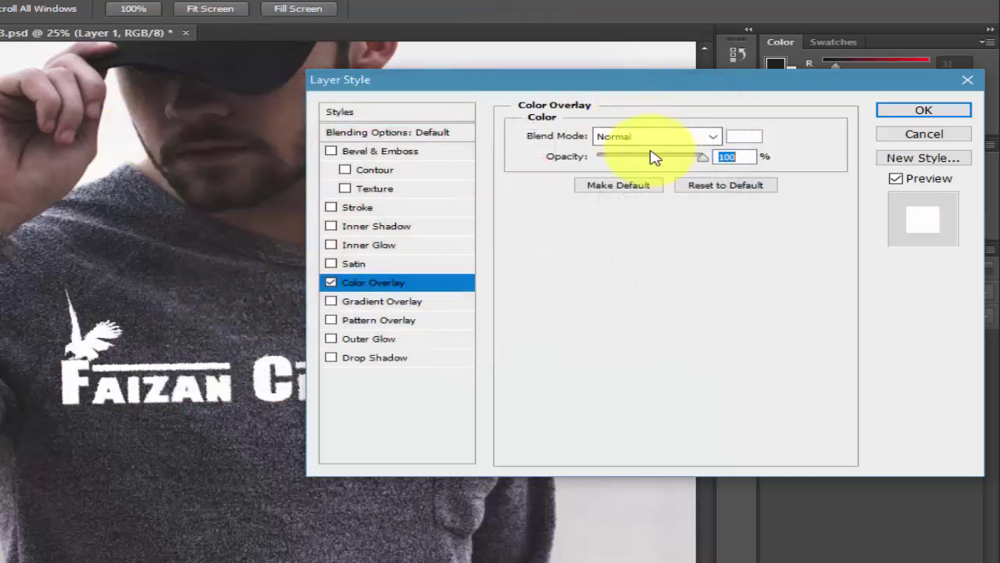
click(649, 137)
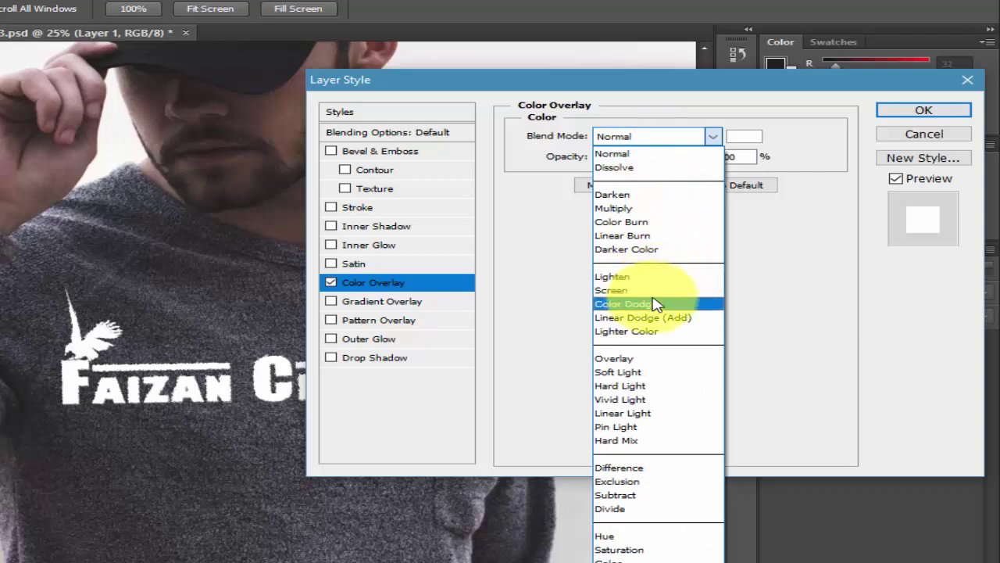
click(641, 235)
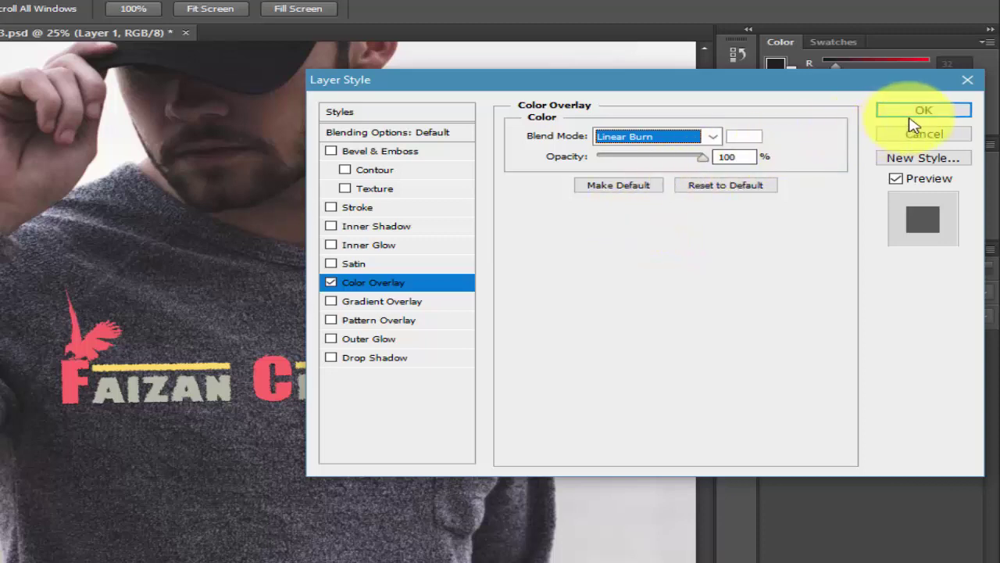
click(638, 158)
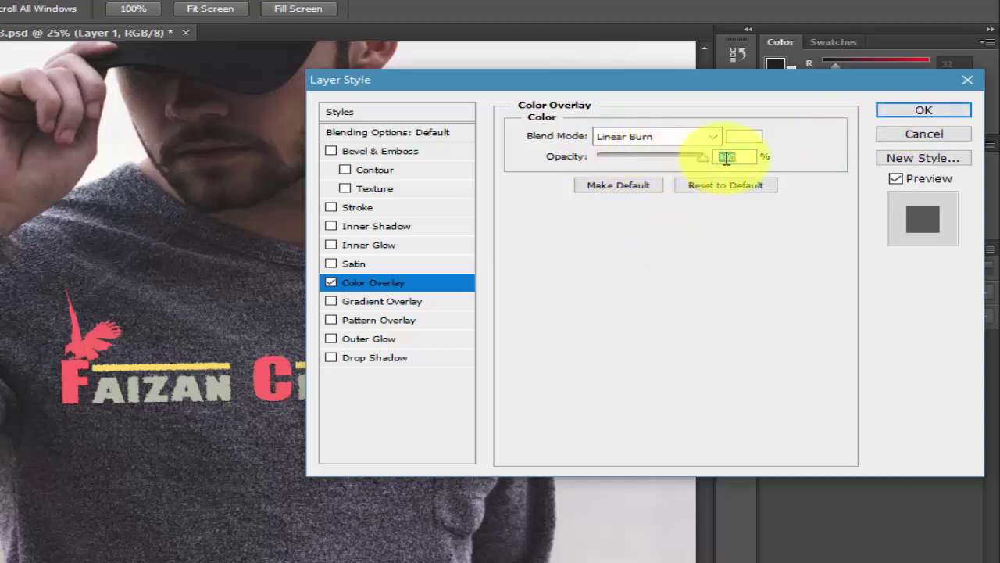
click(918, 109)
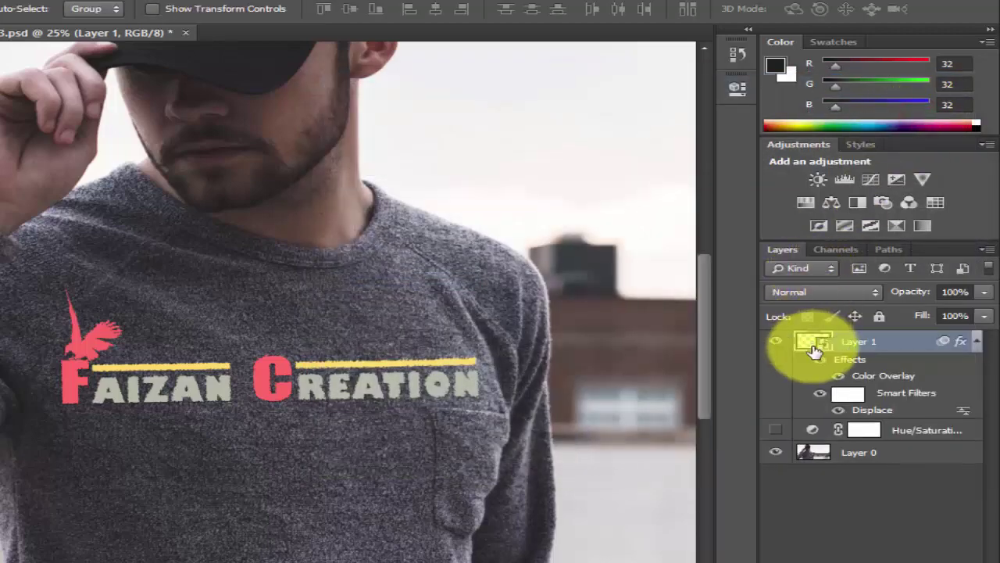
Step: Set the logo layer's blend mode to Linear Light and inspect it on the sweater
click(825, 292)
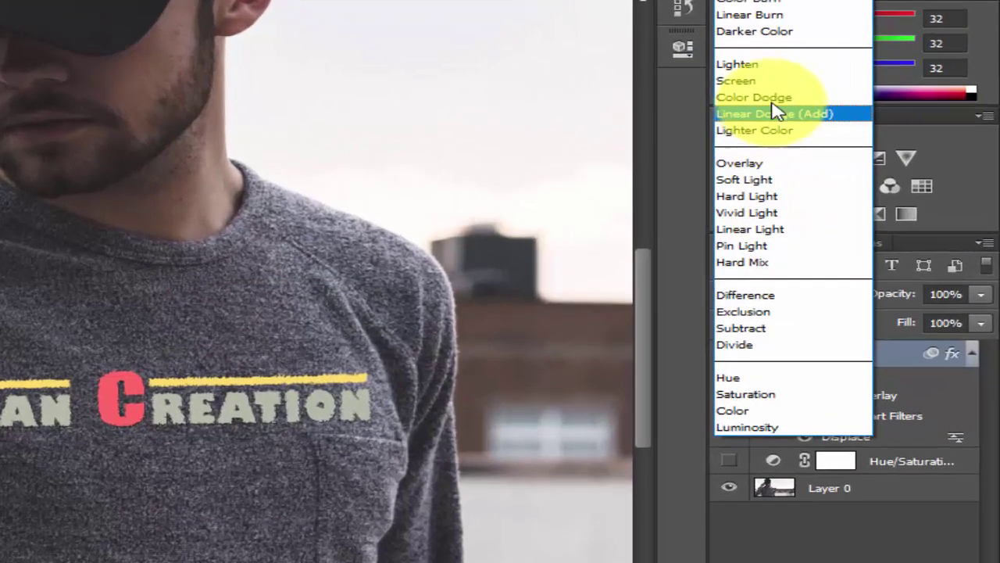
click(780, 229)
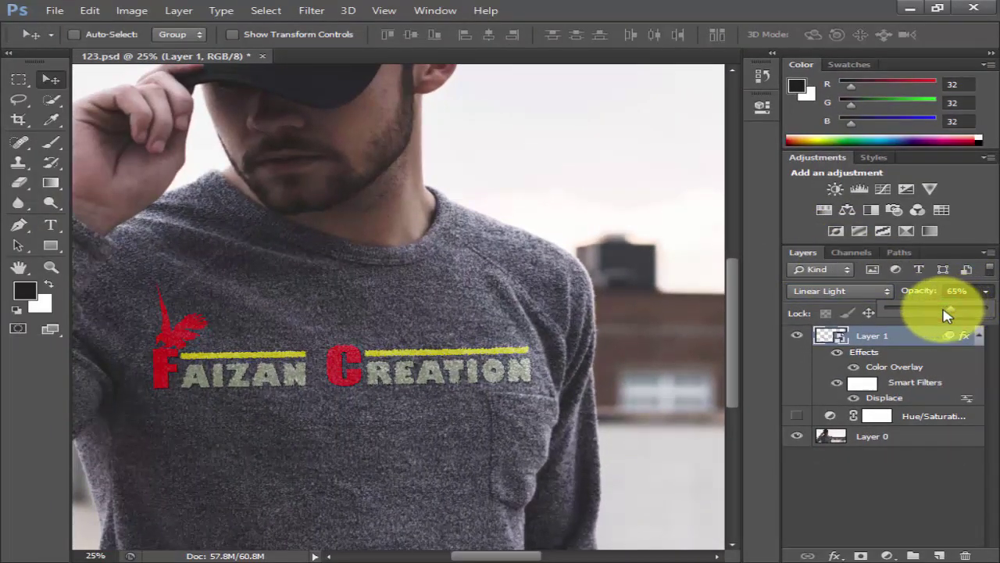
drag(943, 313, 958, 313)
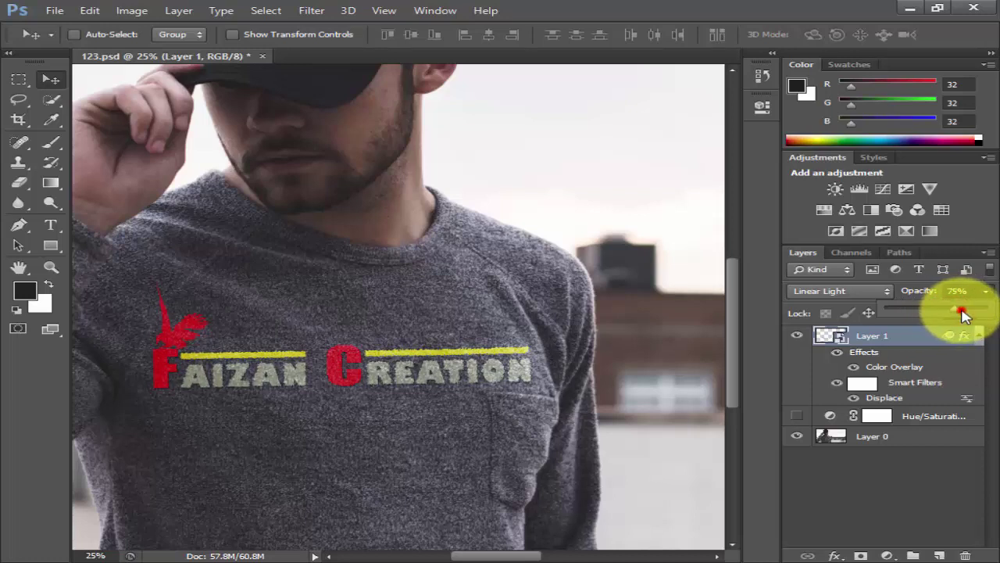
click(883, 484)
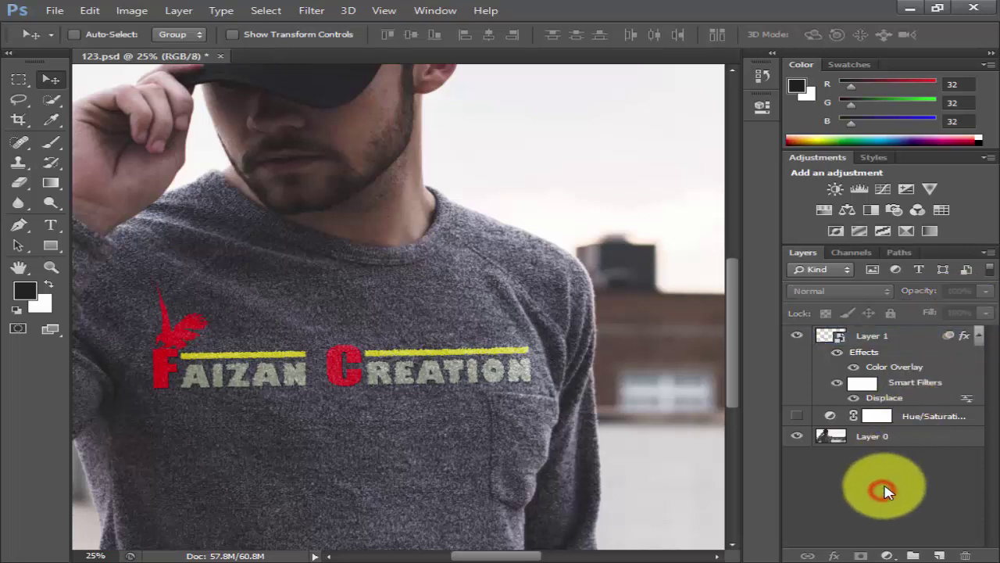
key(ctrl+minus)
key(ctrl+minus)
key(ctrl+minus)
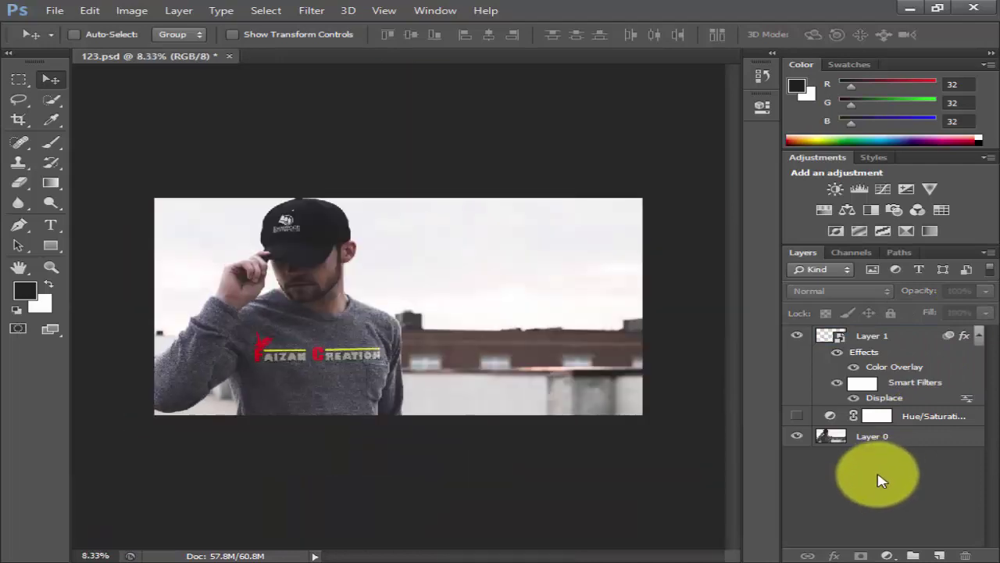
key(ctrl+plus)
key(ctrl+plus)
key(ctrl+plus)
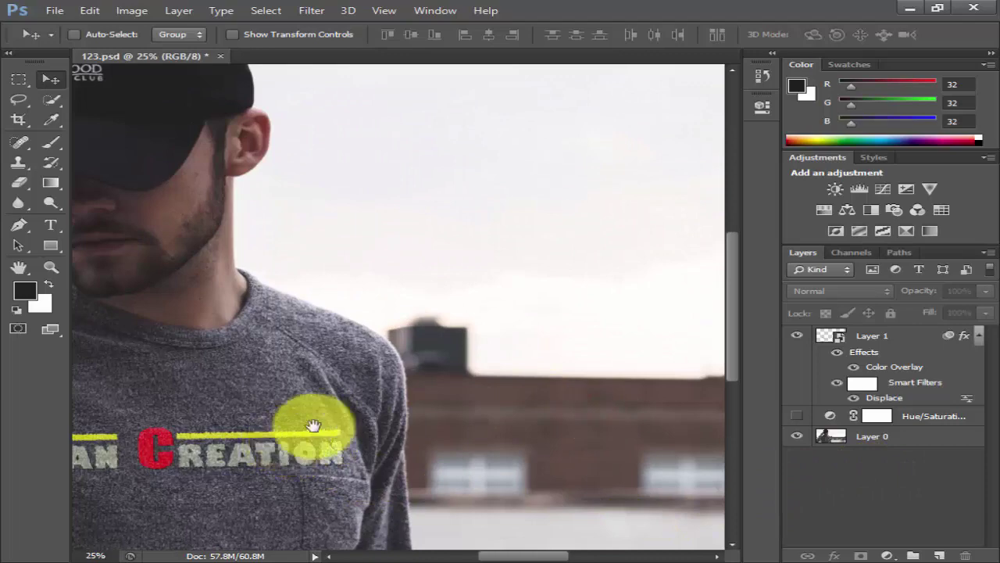
mouse_move(312, 425)
mouse_down()
mouse_move(551, 399)
mouse_move(537, 398)
mouse_up()
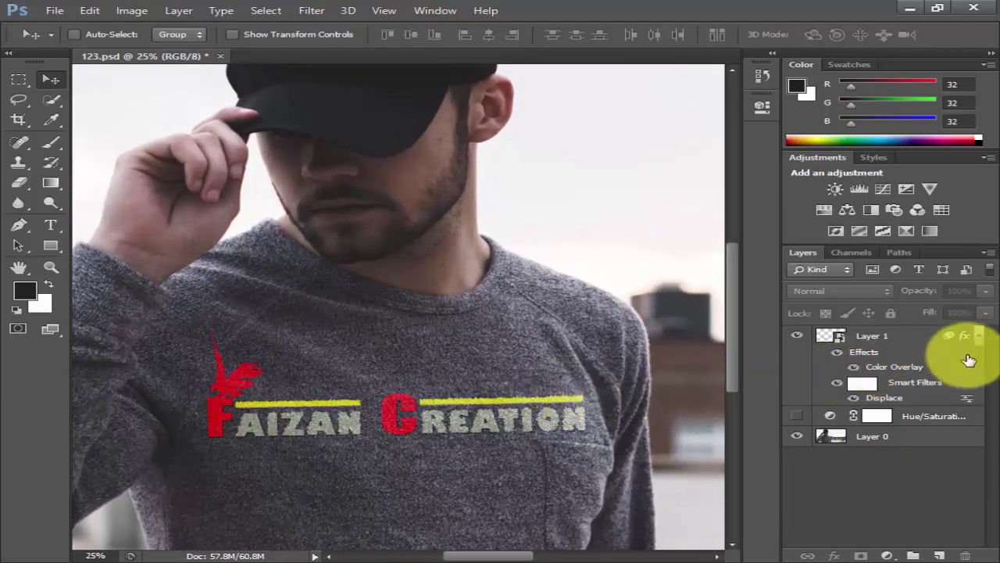
Step: Lower the logo layer opacity to 62%, briefly comparing with the Hue/Saturation layer shown
click(875, 336)
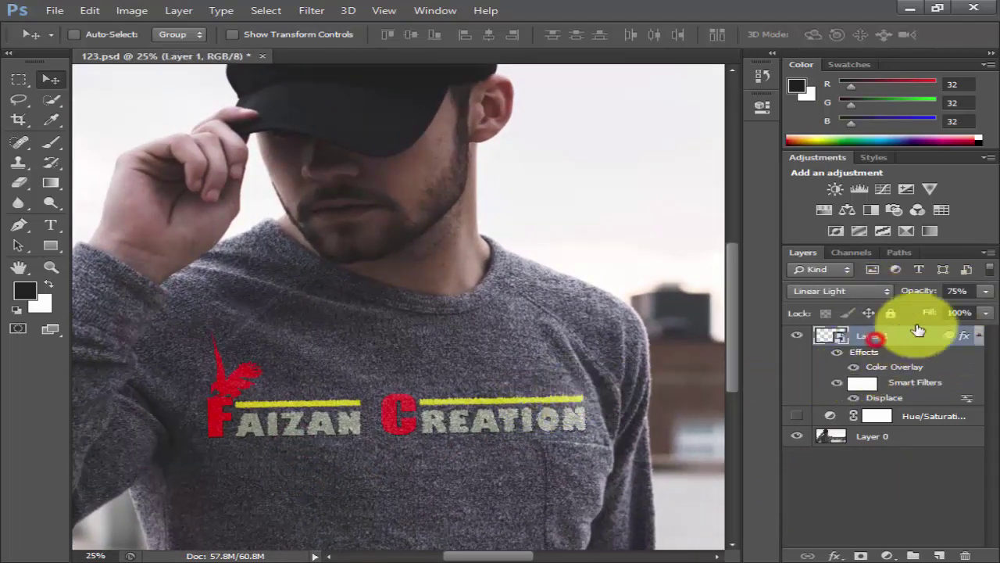
click(984, 291)
drag(947, 313, 960, 315)
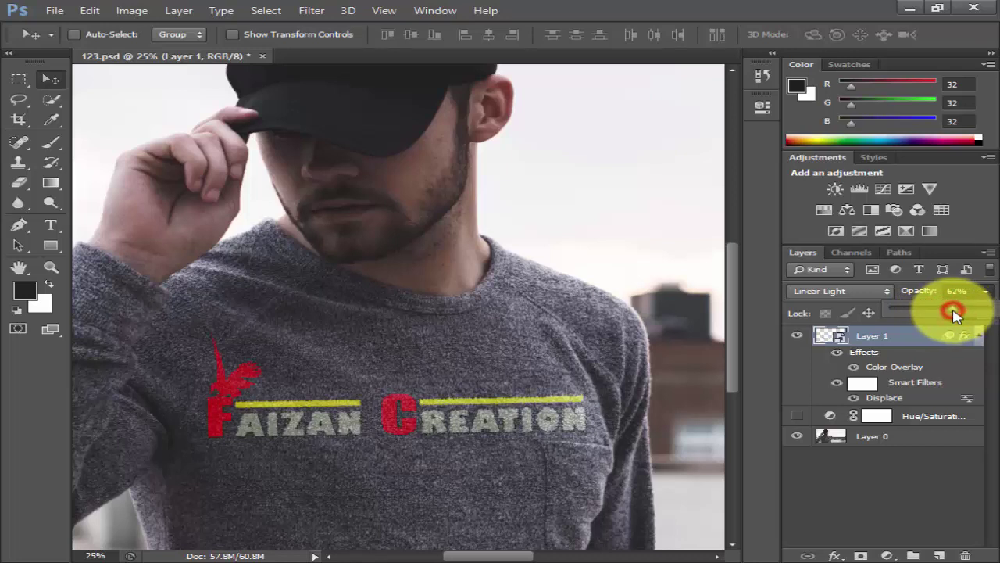
click(797, 416)
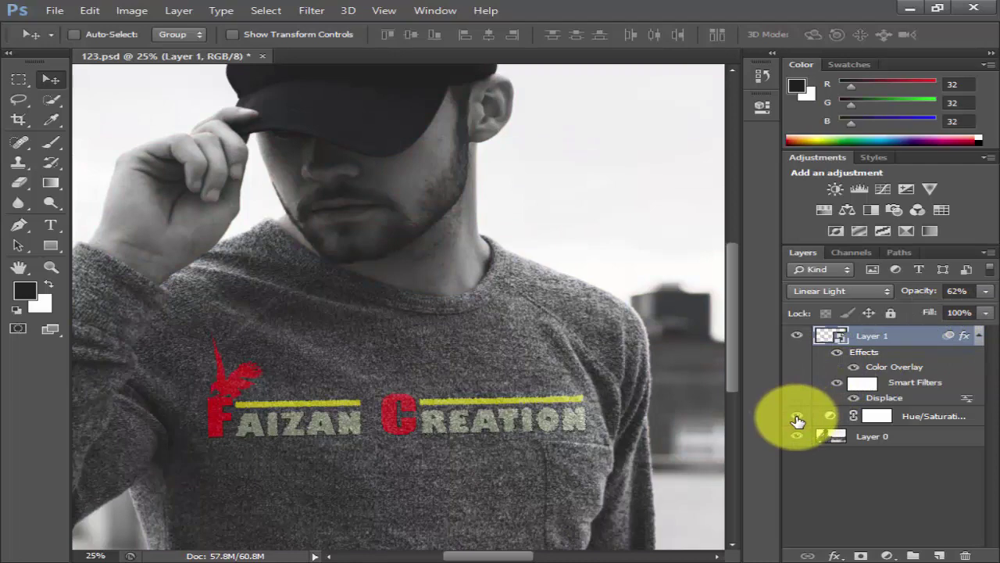
click(797, 418)
click(907, 414)
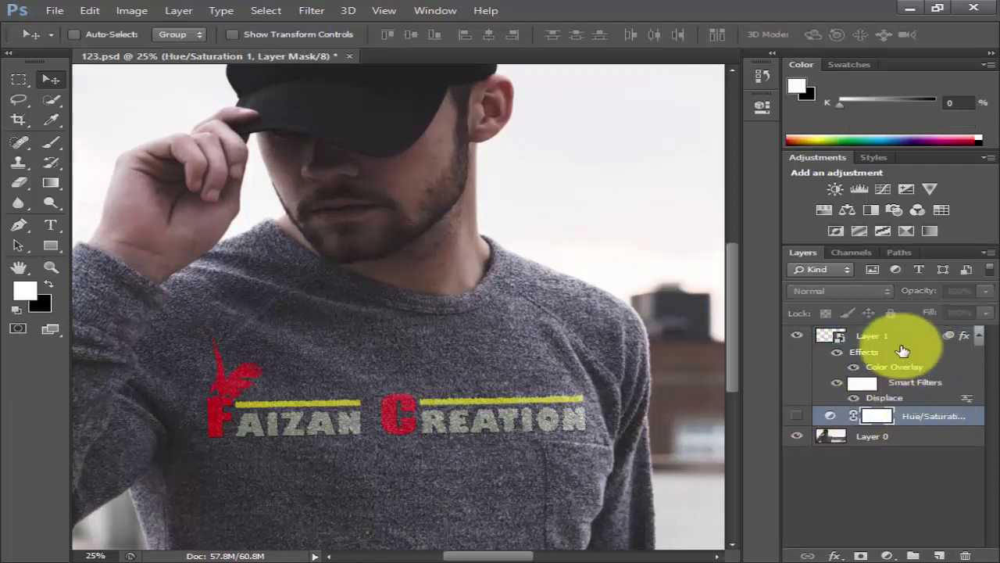
click(903, 350)
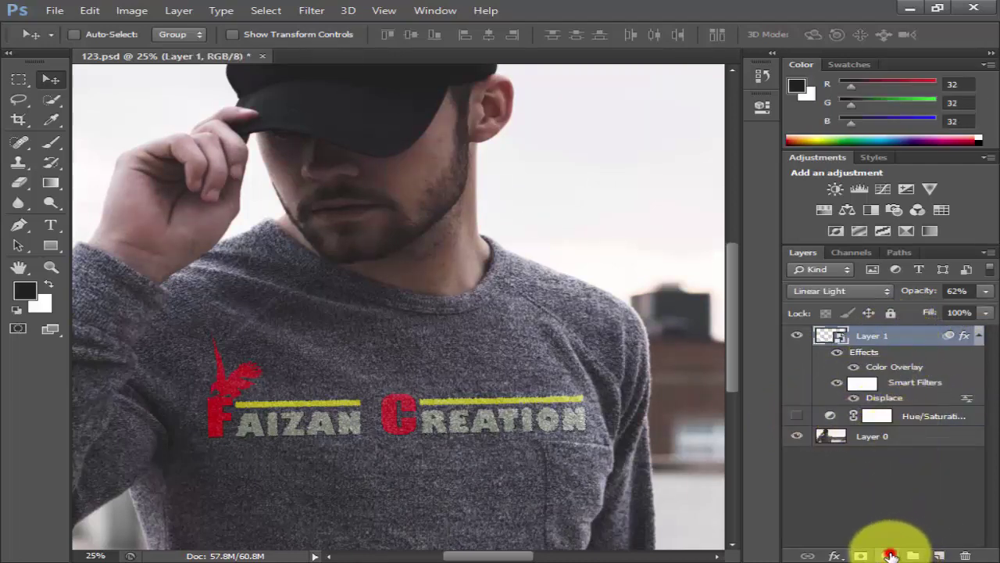
click(891, 555)
Step: Add a Warming Filter (85) Photo Filter and an Exposure layer: +0.17, offset +0.0124, gamma 0.93
click(904, 416)
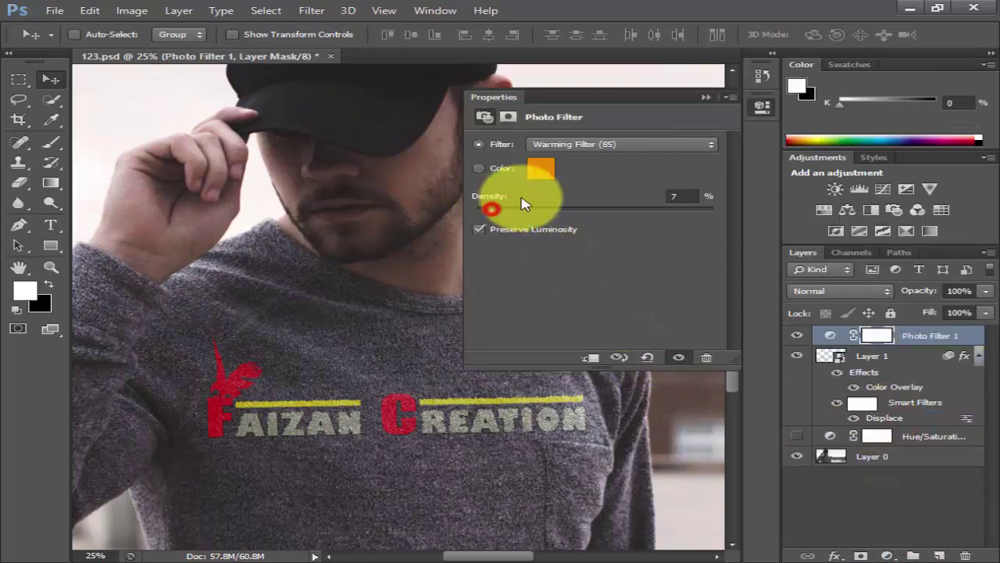
click(706, 97)
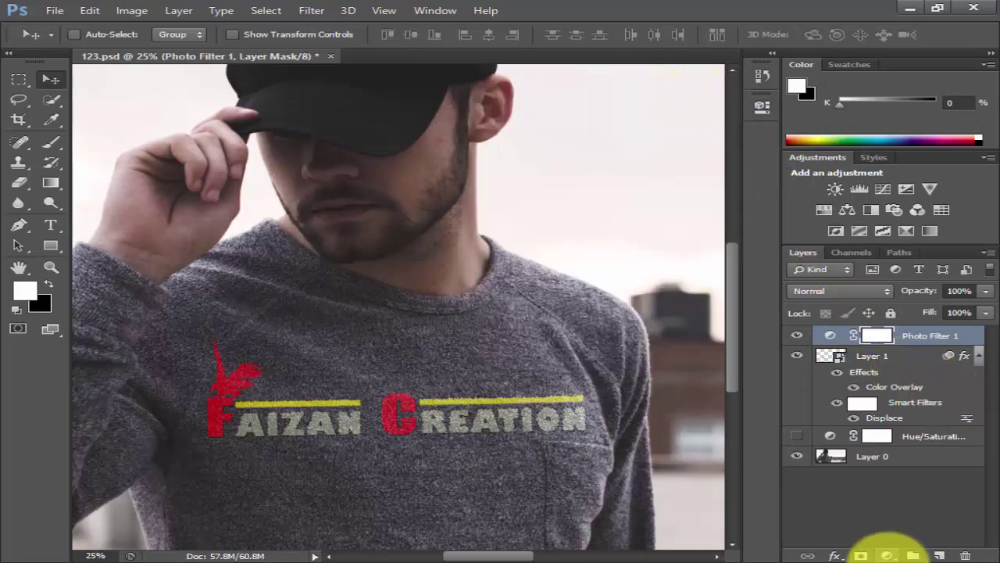
click(891, 556)
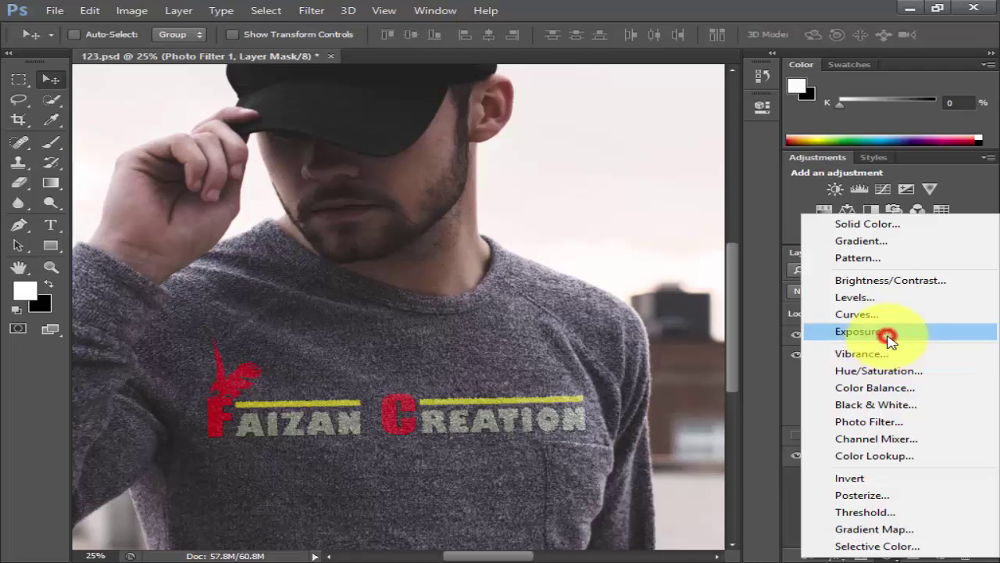
click(889, 333)
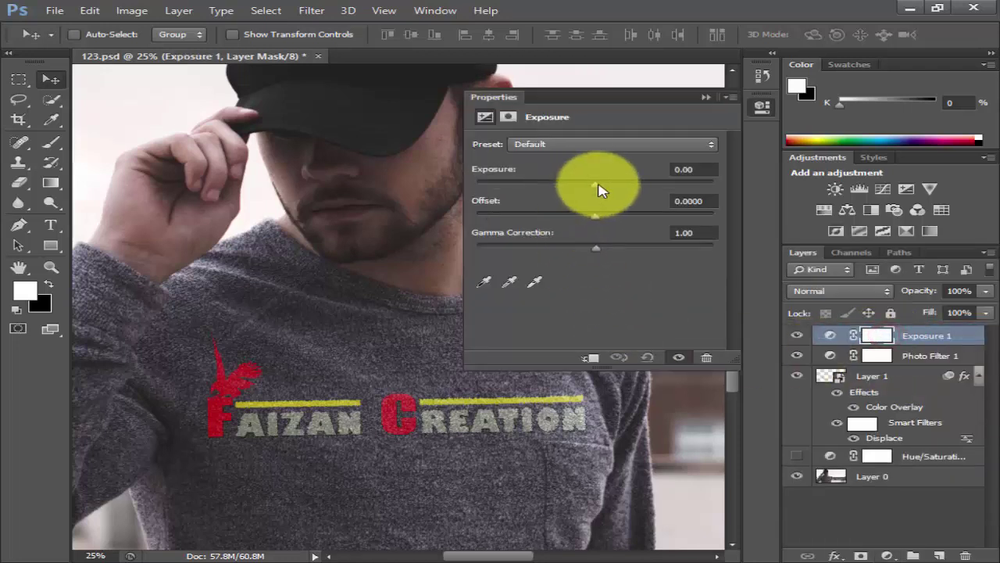
drag(597, 188, 599, 217)
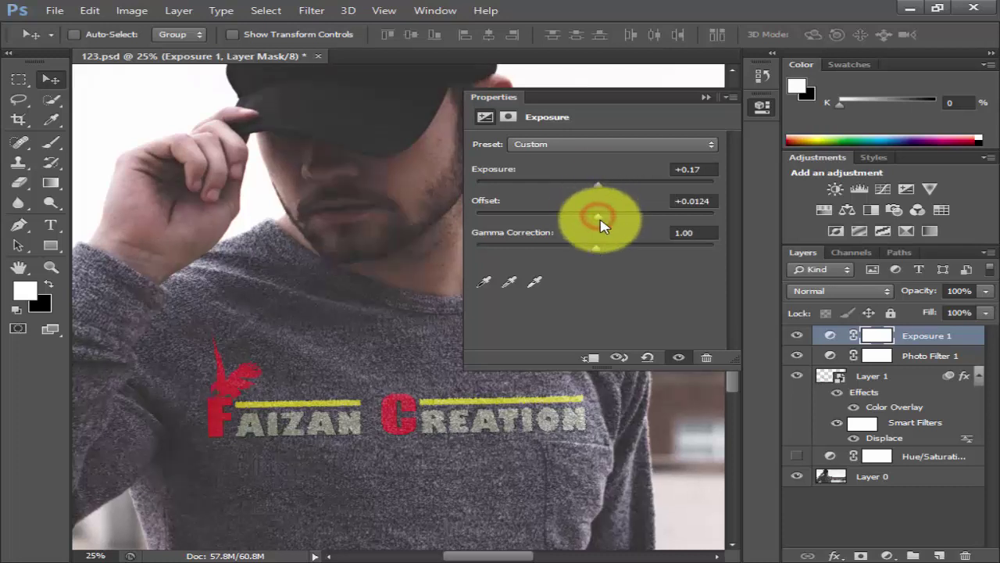
drag(598, 250, 602, 250)
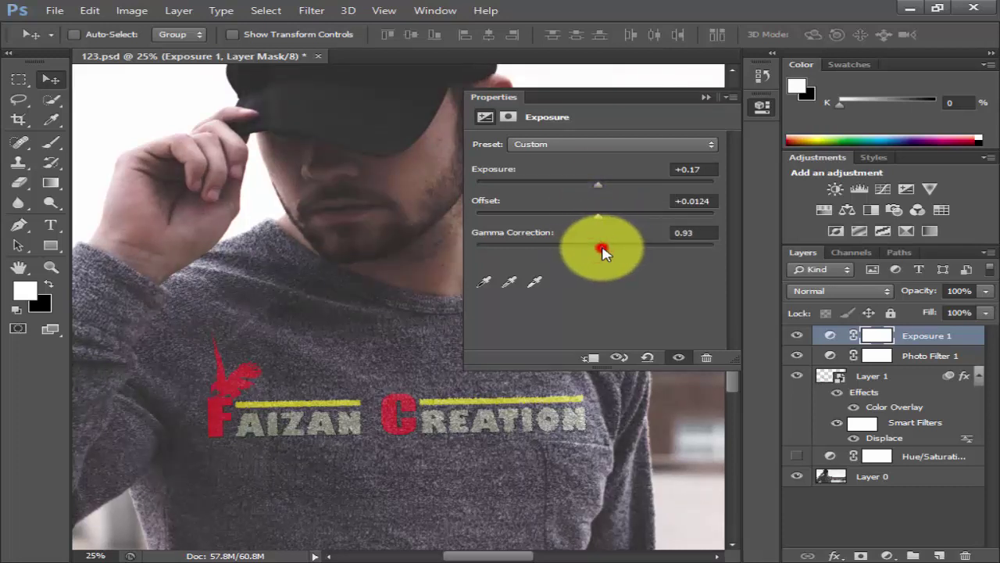
click(705, 98)
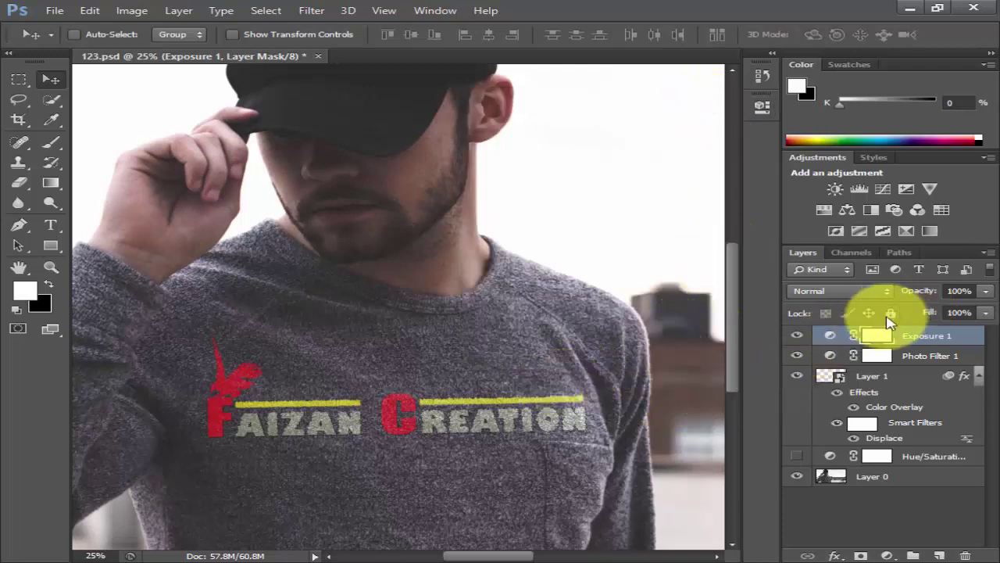
click(802, 336)
click(799, 336)
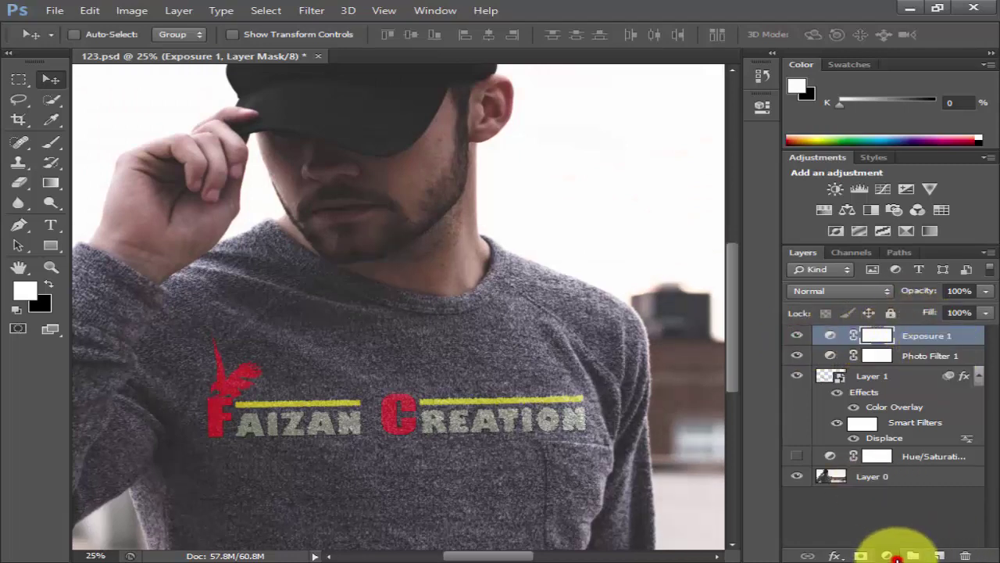
Step: Add a Gradient Map adjustment layer using the Violet, Orange preset
click(887, 555)
click(891, 530)
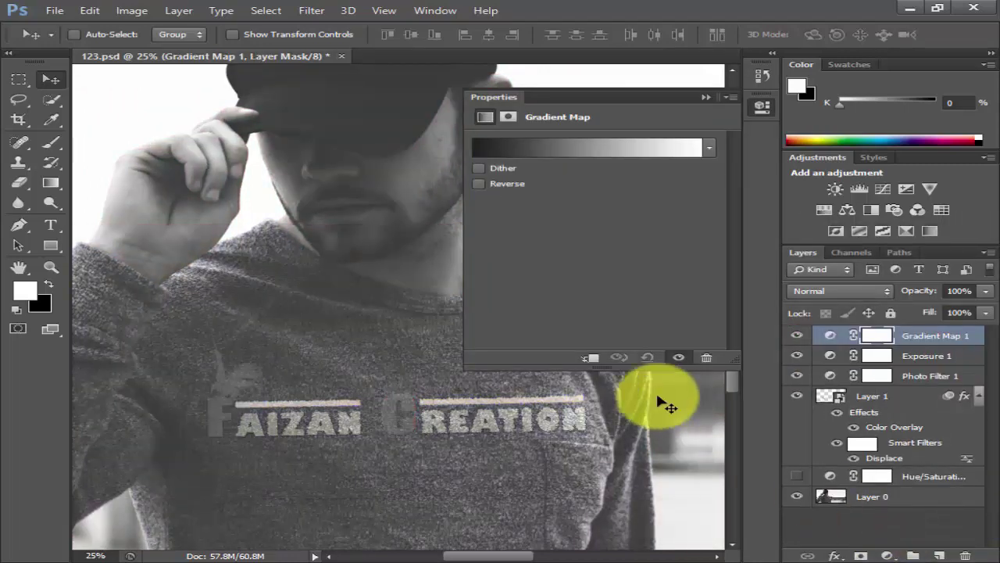
click(484, 185)
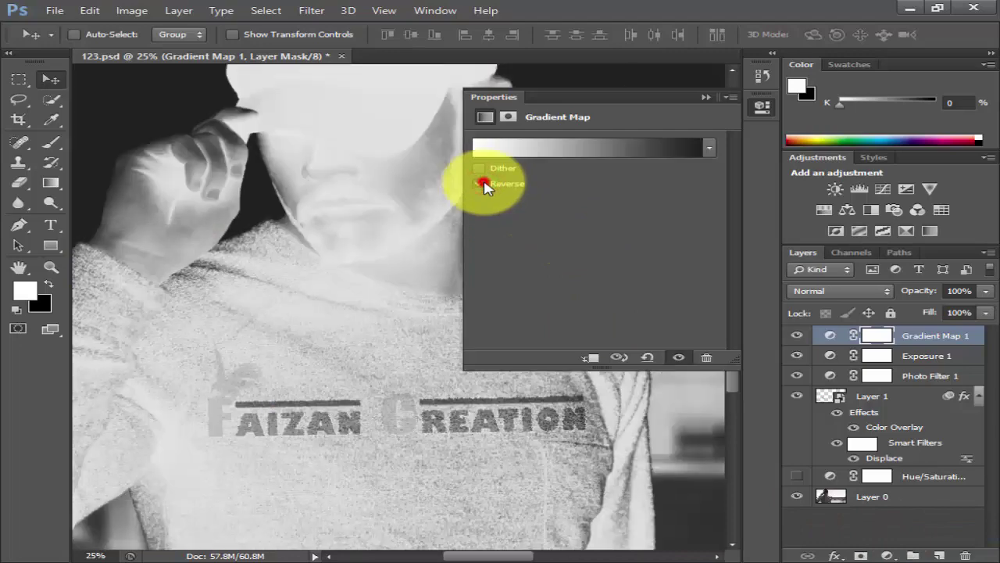
click(483, 186)
click(481, 168)
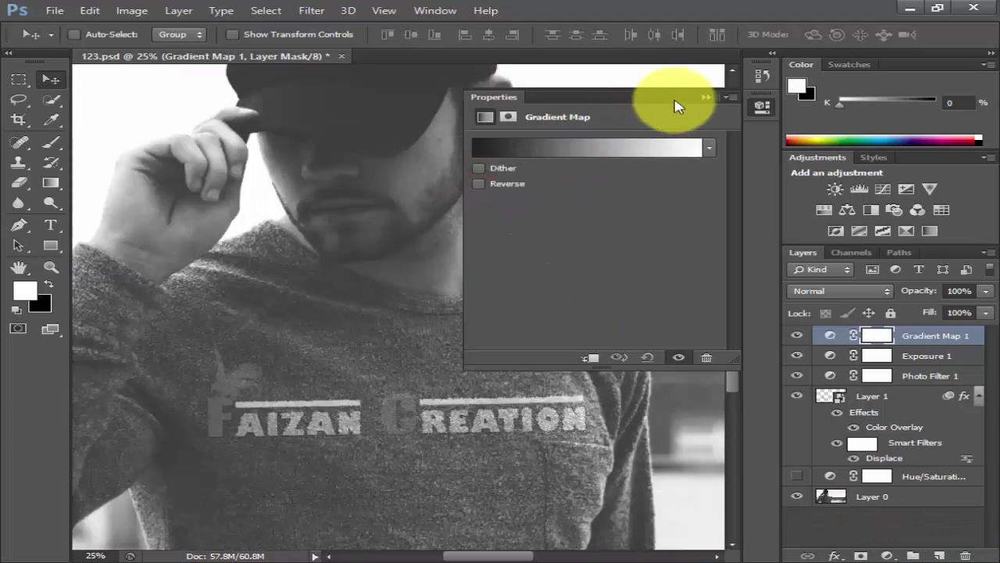
click(603, 148)
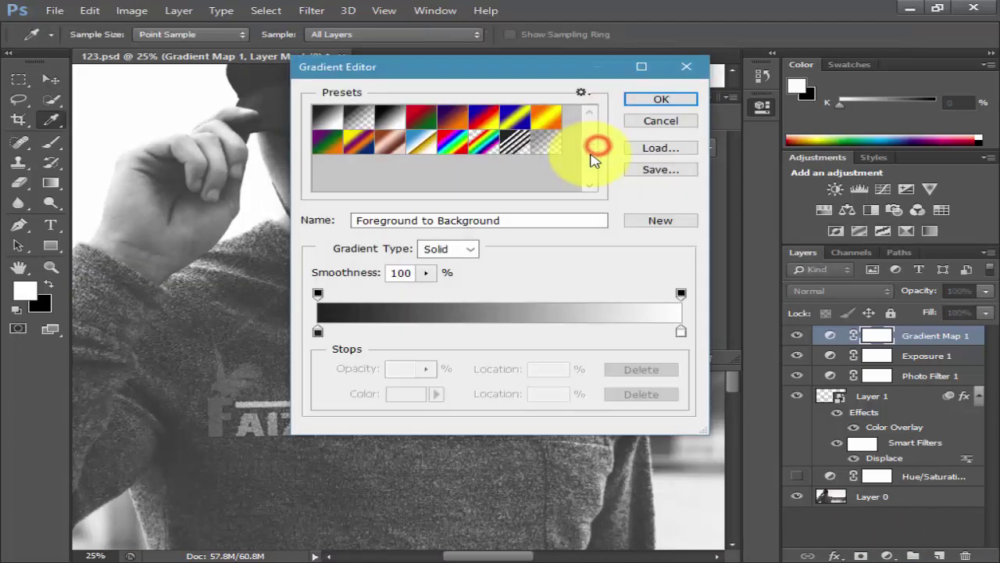
click(453, 118)
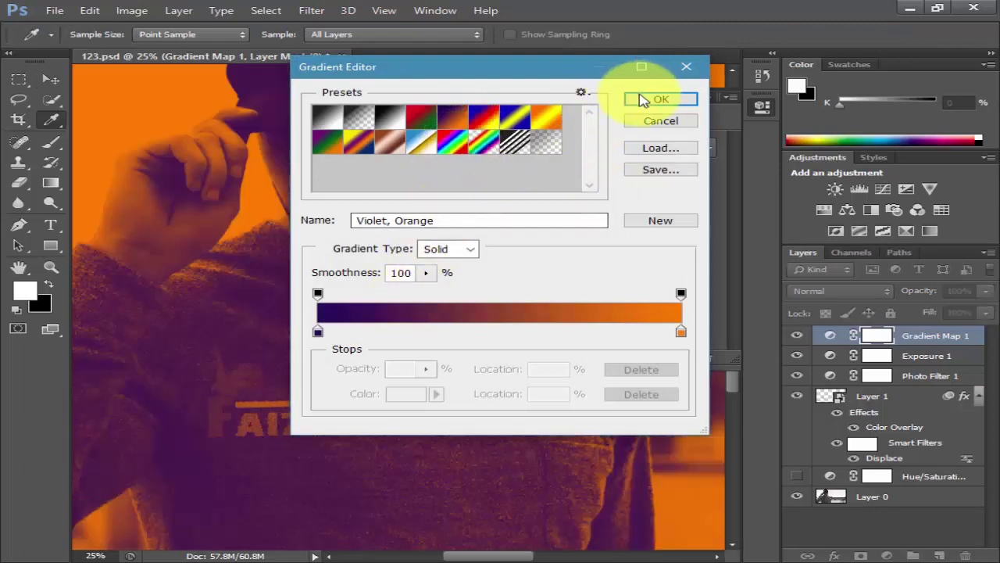
click(656, 100)
click(479, 183)
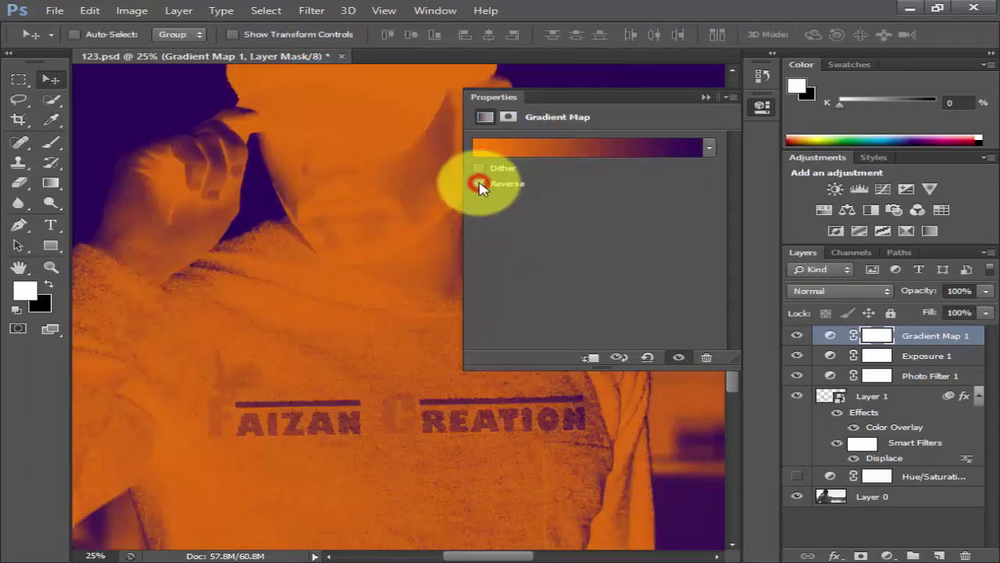
click(480, 185)
click(705, 97)
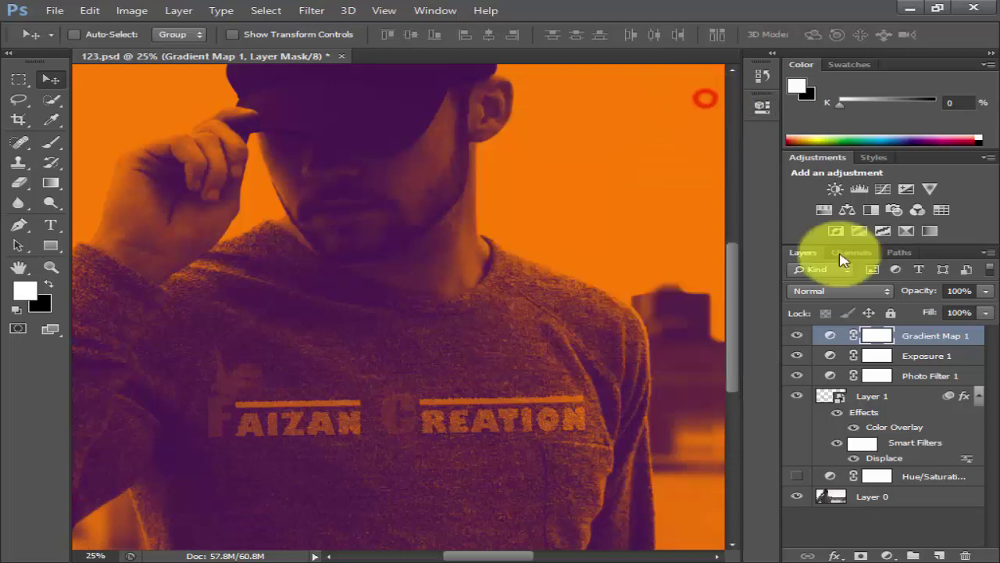
Step: Blend the gradient map with Multiply at about 12% opacity
click(844, 291)
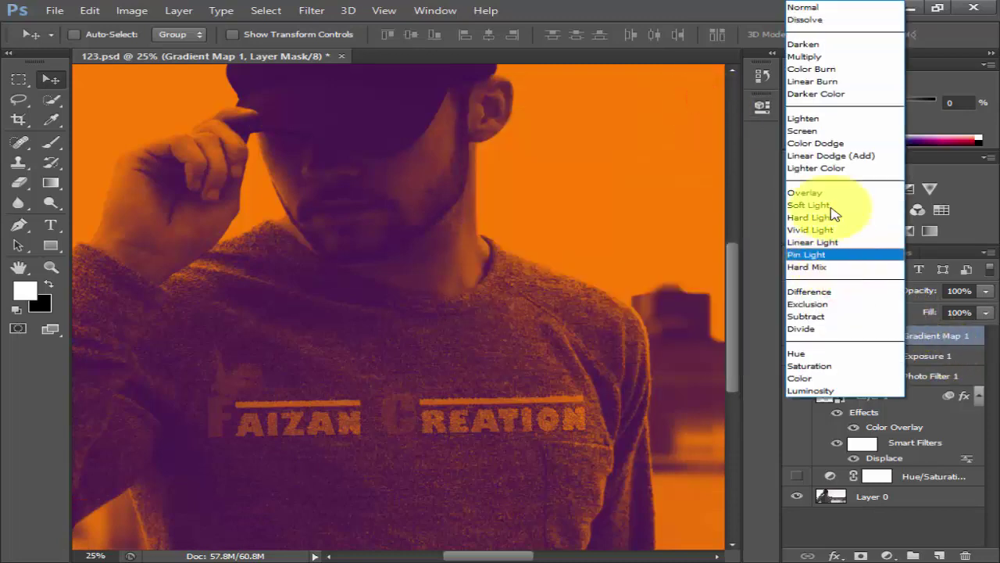
click(828, 58)
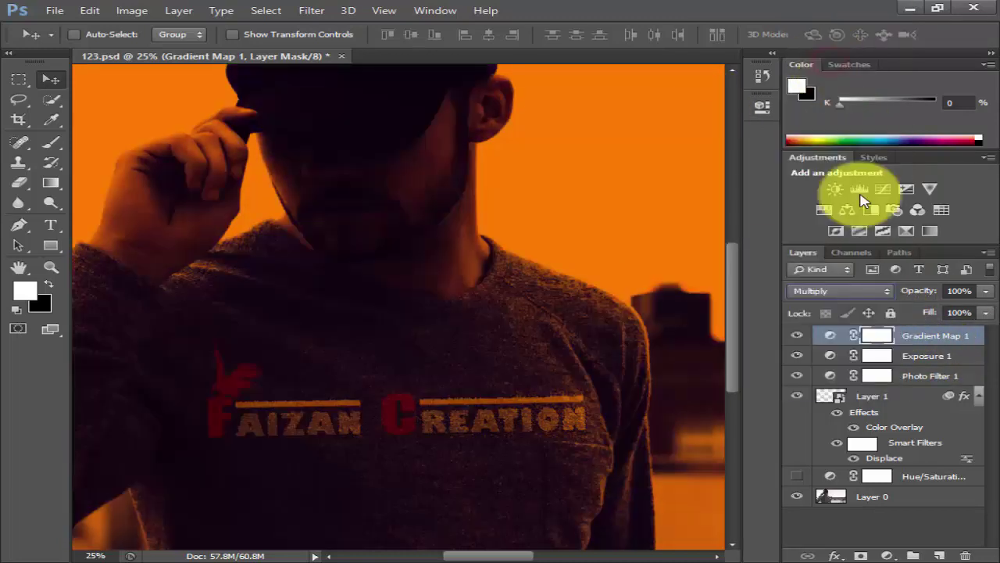
click(986, 290)
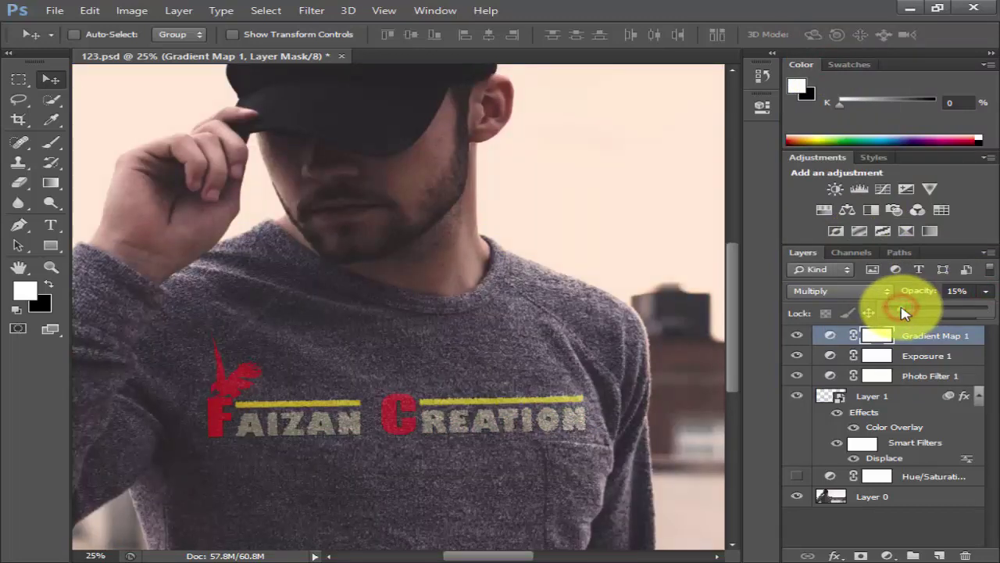
drag(904, 311, 901, 311)
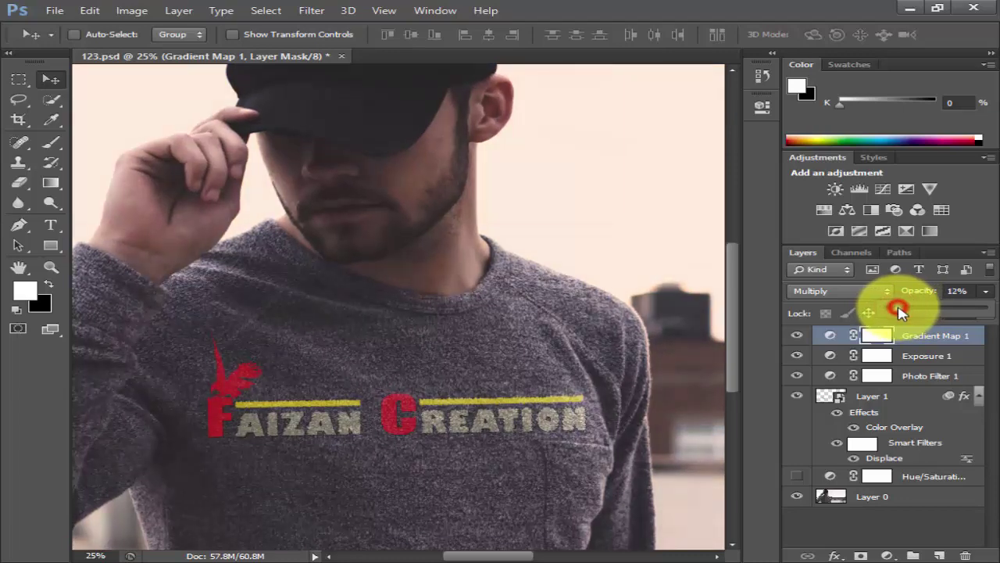
click(909, 520)
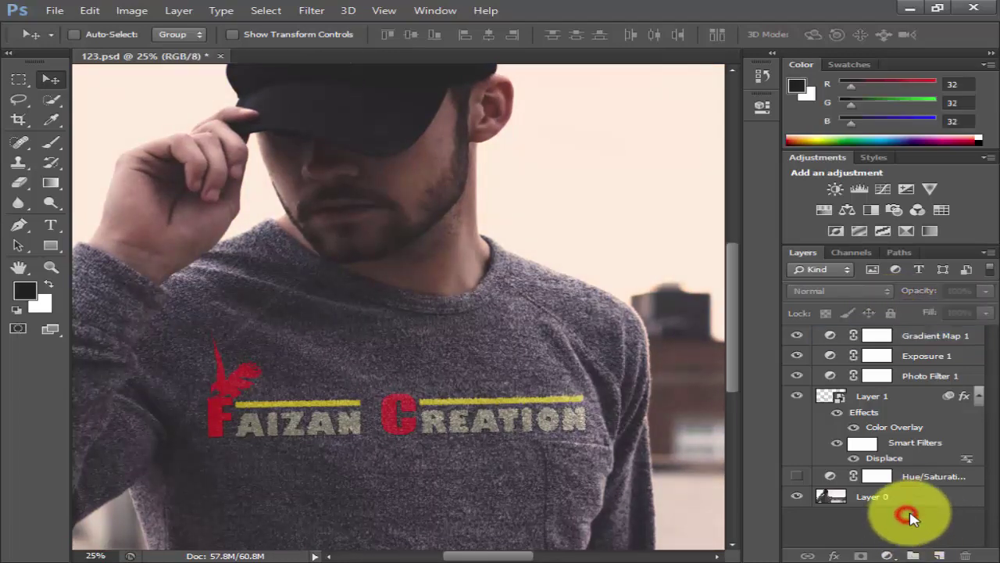
key(ctrl+minus)
key(ctrl+minus)
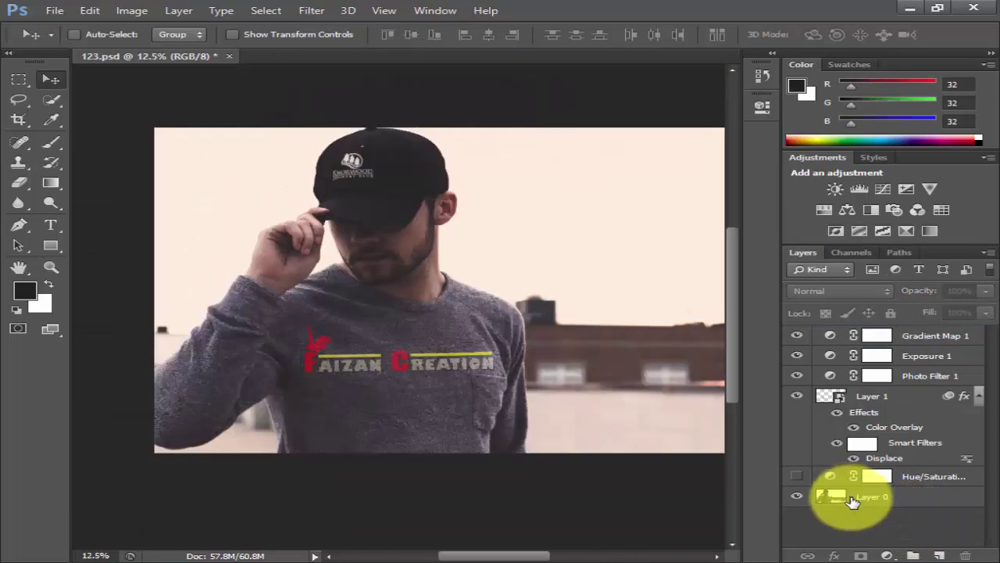
key(ctrl+minus)
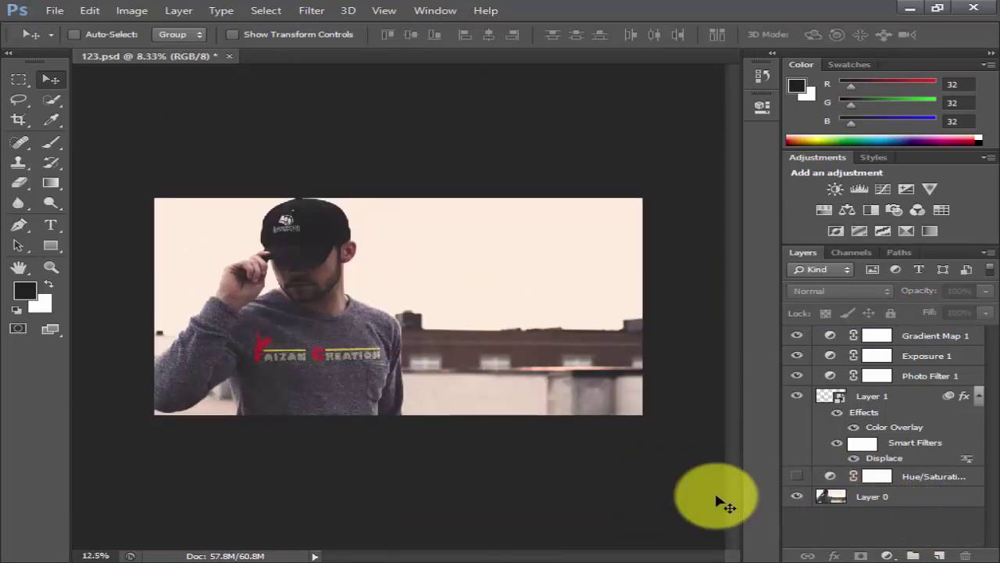
key(ctrl+plus)
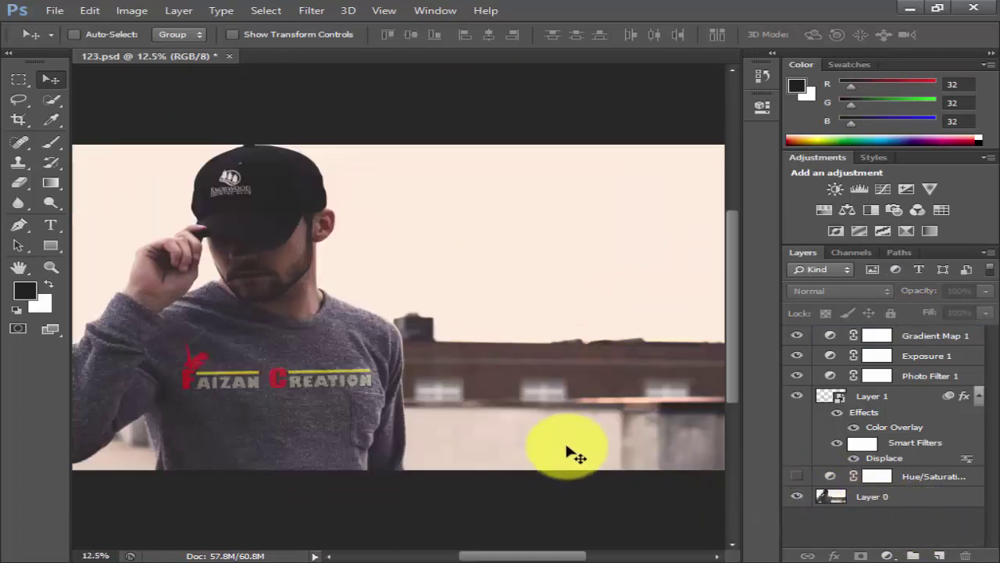